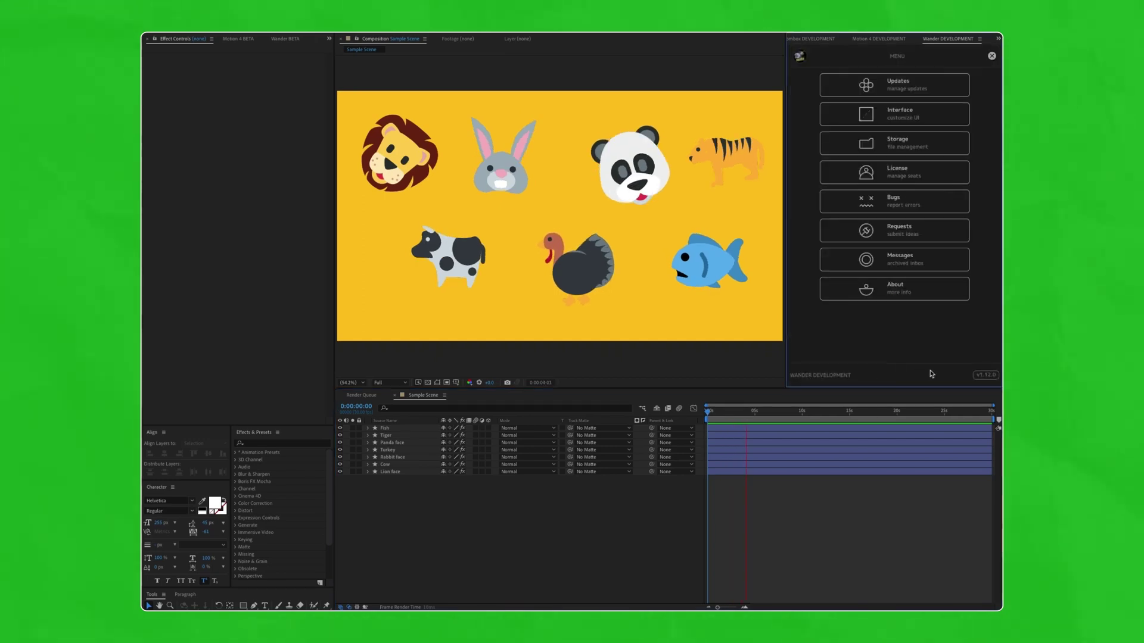
Scroll through the Wander v1.12.0 release notes, then close them
left_click(981, 377)
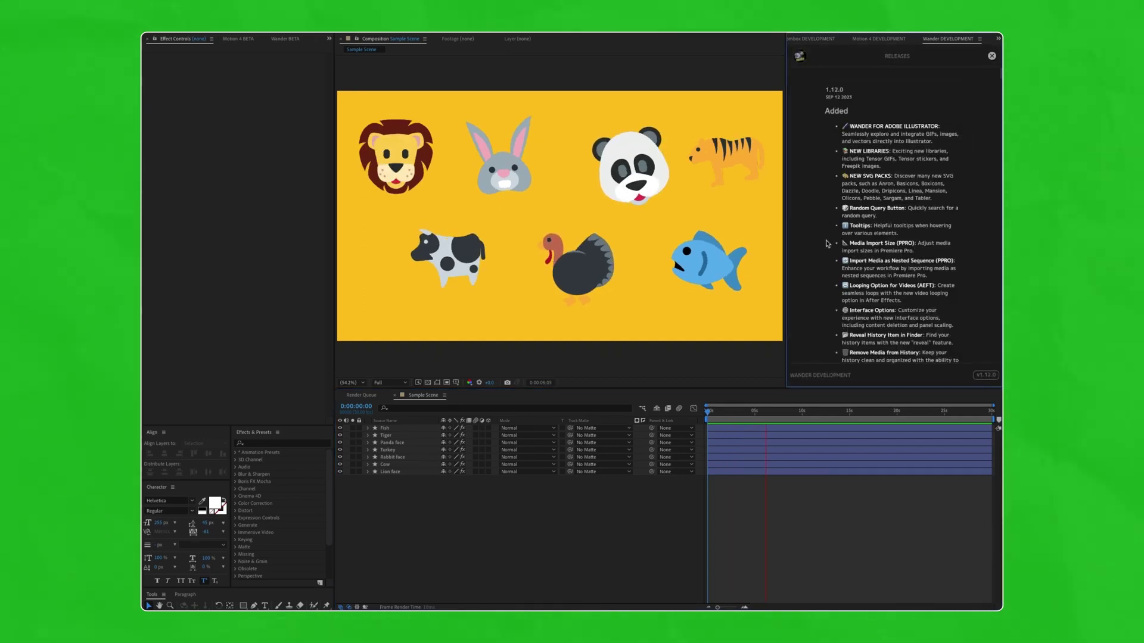
scroll(825, 243, "down", 3)
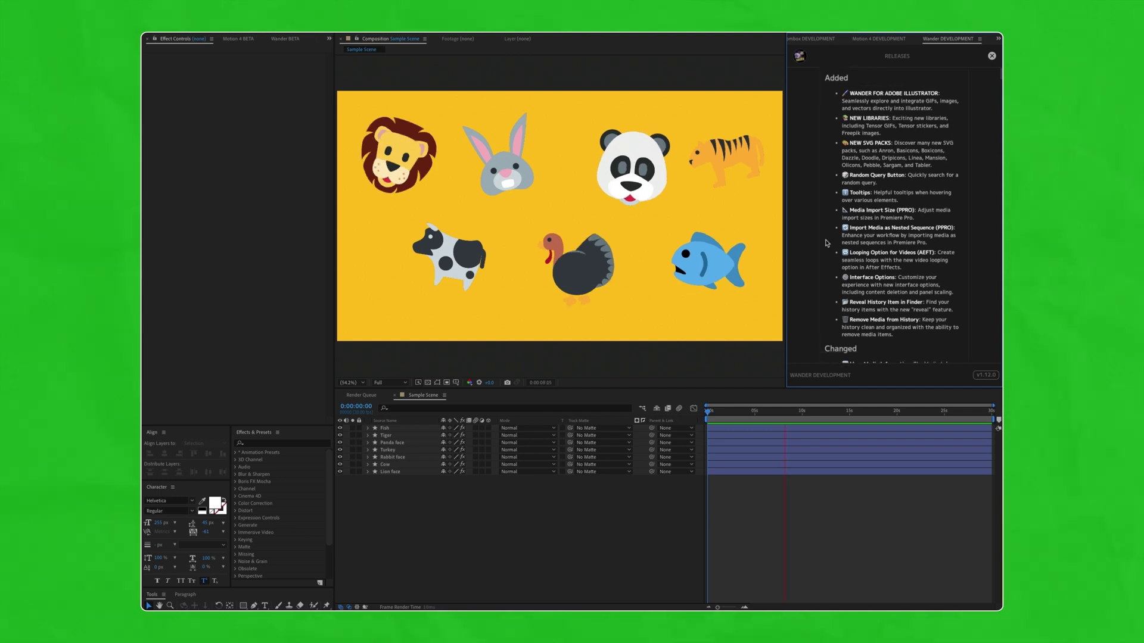
scroll(825, 243, "down", 5)
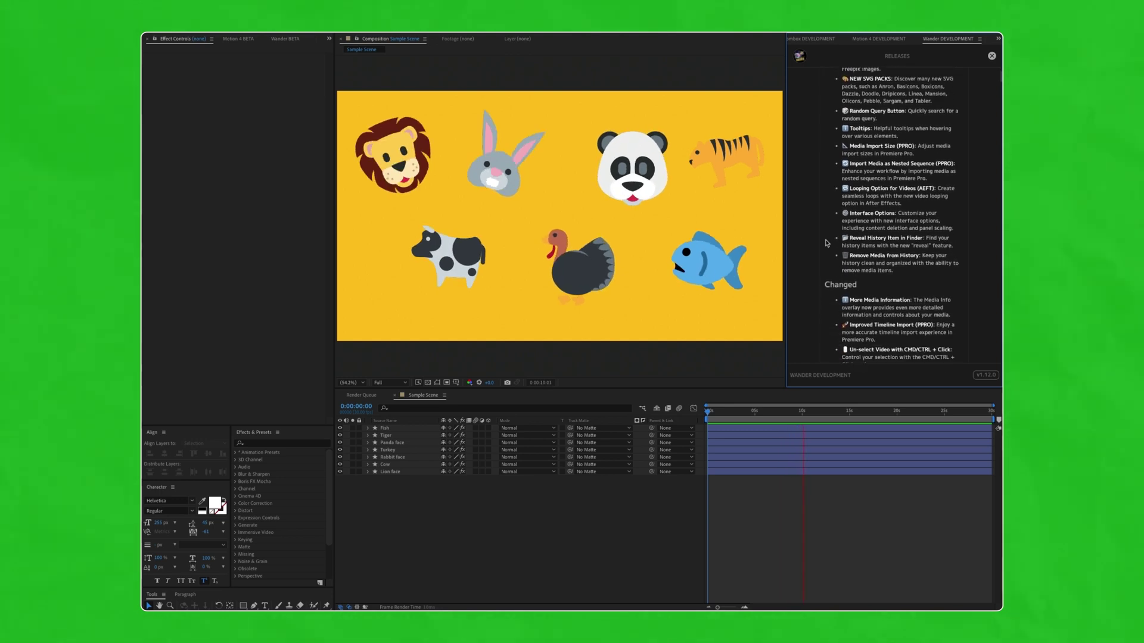
scroll(825, 243, "down", 1)
scroll(826, 243, "down", 4)
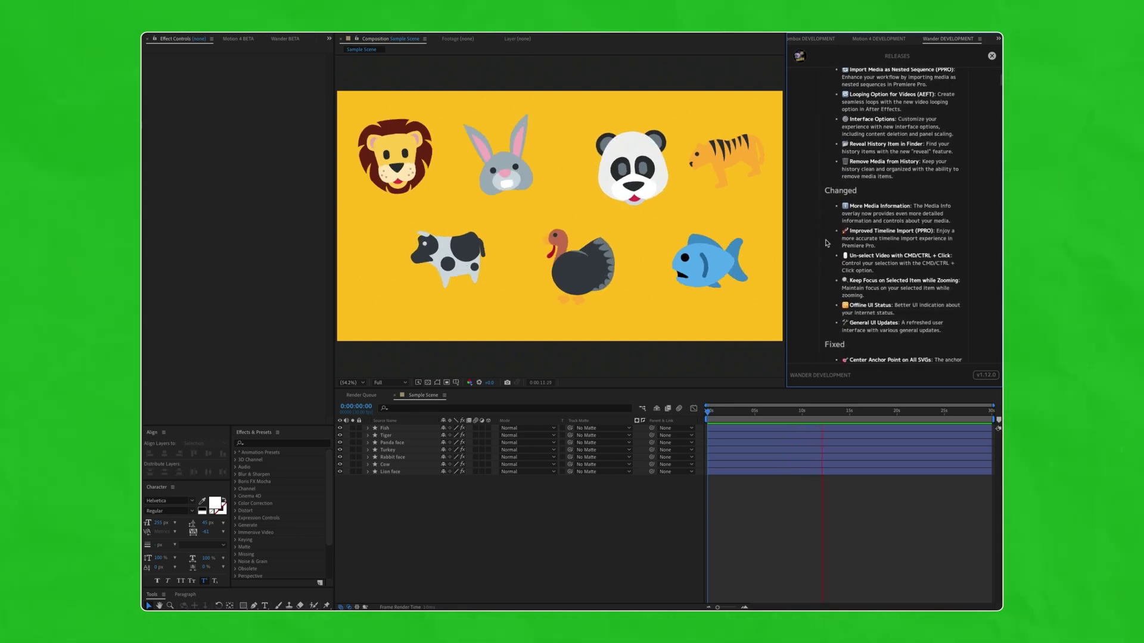
scroll(826, 243, "up", 12)
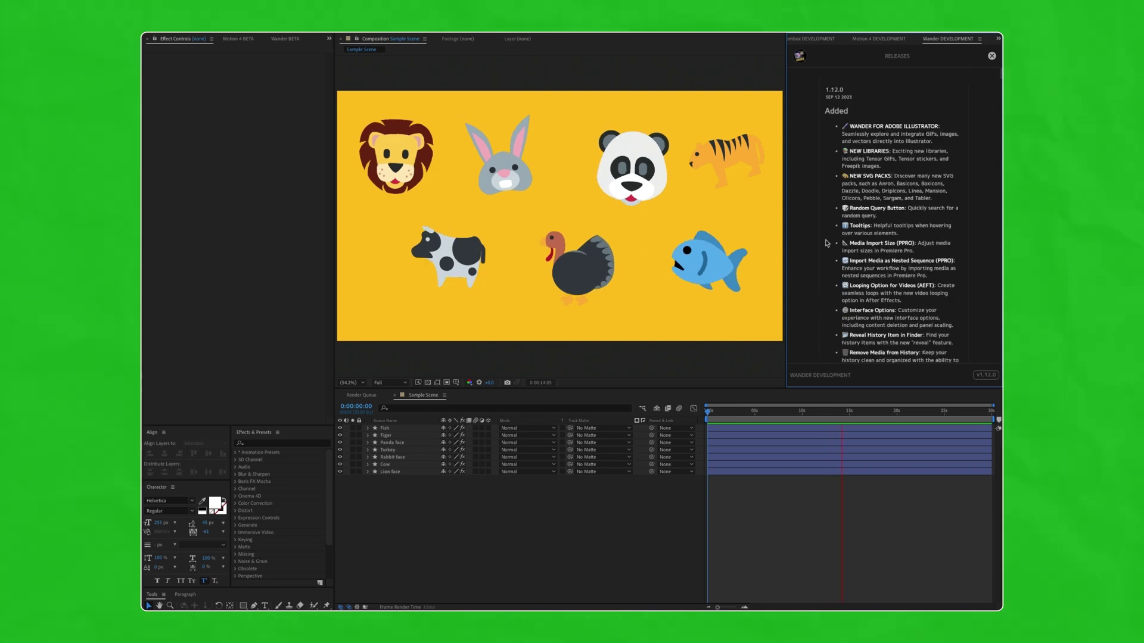
left_click(992, 57)
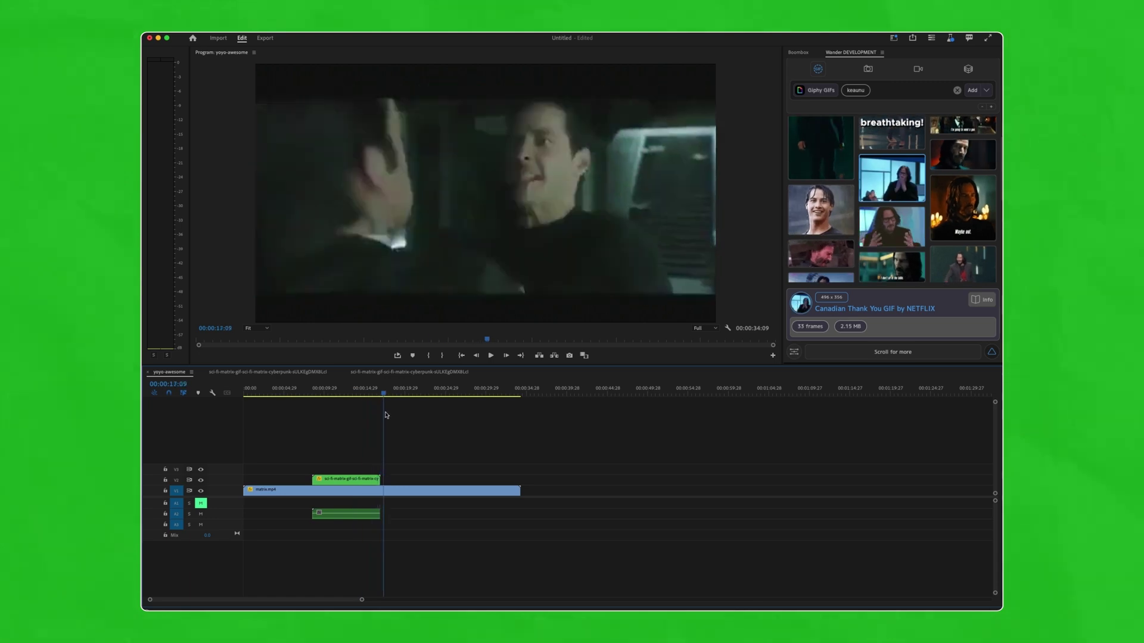
Add the Keanu GIF at the playhead and play back the sequence
left_click(821, 210)
key("space")
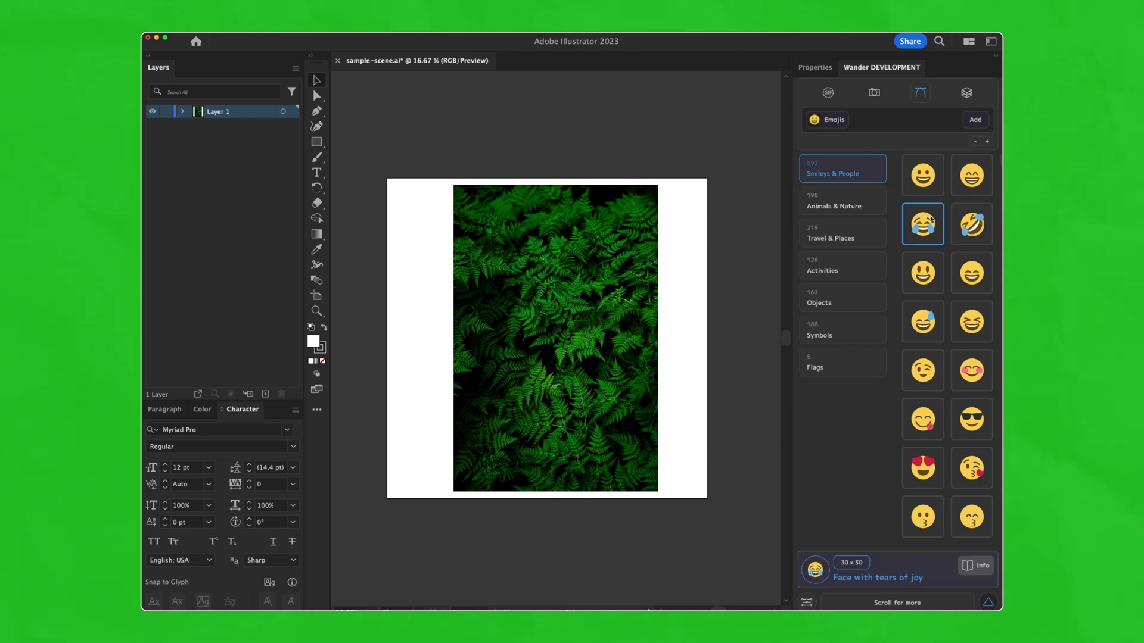
Place the tears-of-joy emoji at the artboard's upper left
left_click(931, 219)
left_click_drag(570, 317, 473, 239)
left_click(835, 205)
Switch Wander's source to Icons and search for 'search'
left_click(829, 120)
left_click(843, 172)
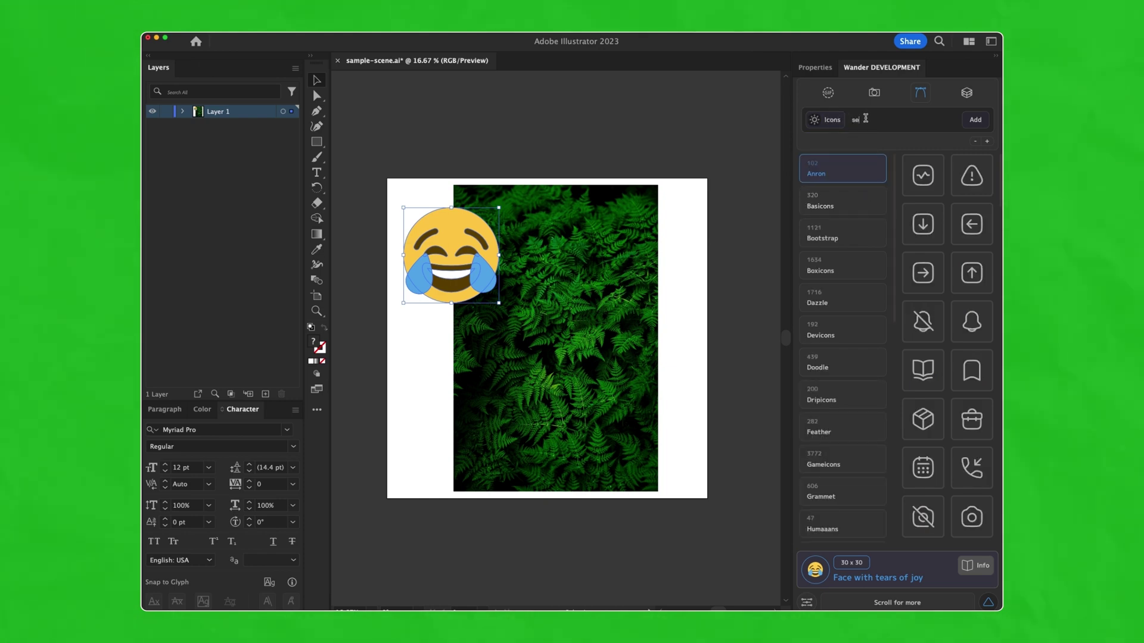
left_click(866, 118)
type("search")
key("Return")
Place the Gameicons book-with-magnifier icon at the upper right, then browse Giphy GIFs
left_click(845, 298)
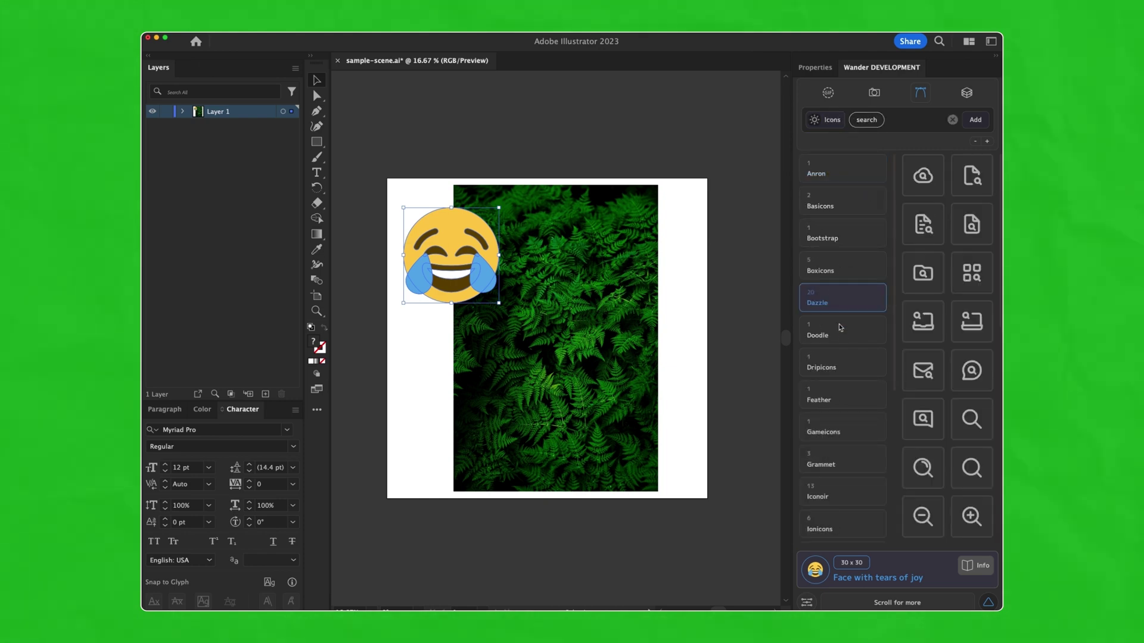
left_click(835, 417)
left_click(933, 181)
left_click_drag(550, 338, 597, 260)
left_click(828, 93)
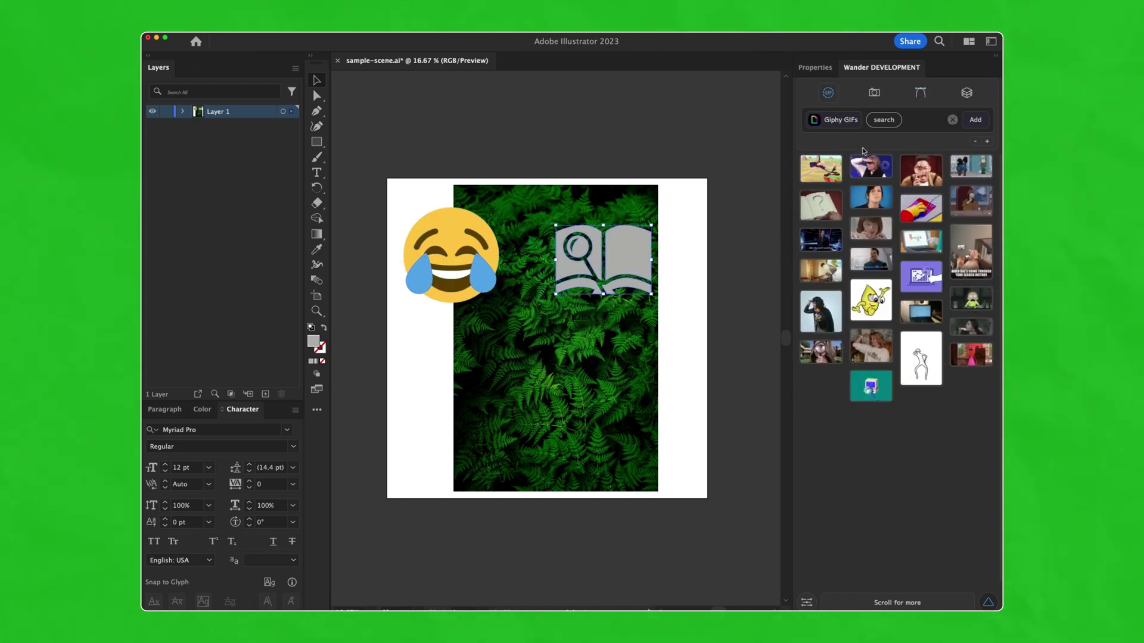
scroll(915, 530, "down", 2)
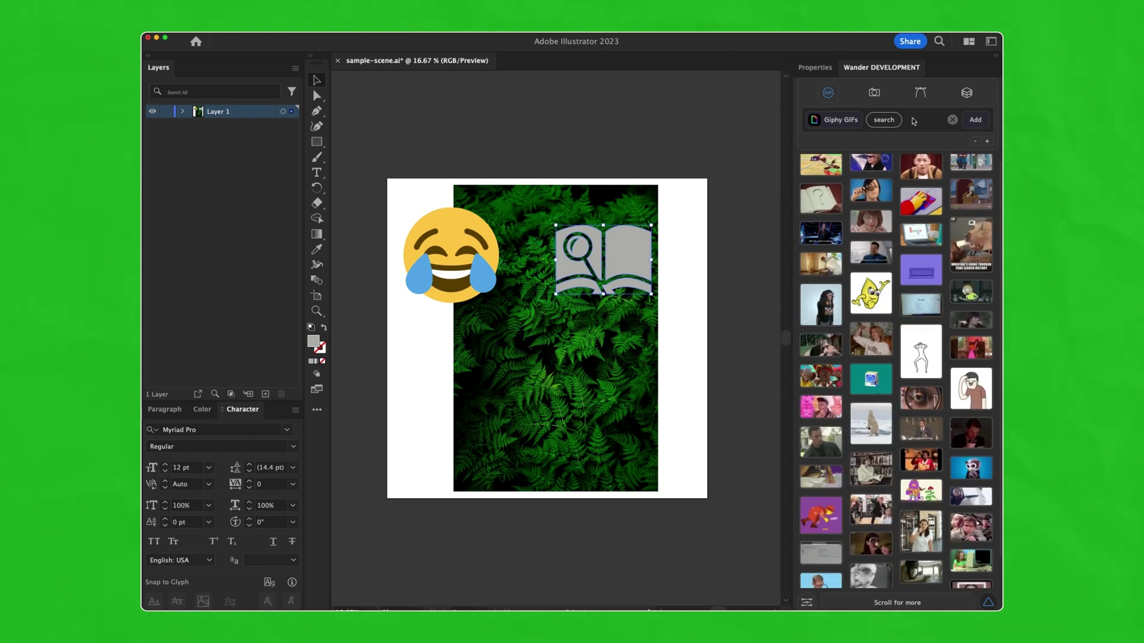
Add two copies of a mid-animation Will Smith GIF frame, moving the second to the right
left_click(921, 167)
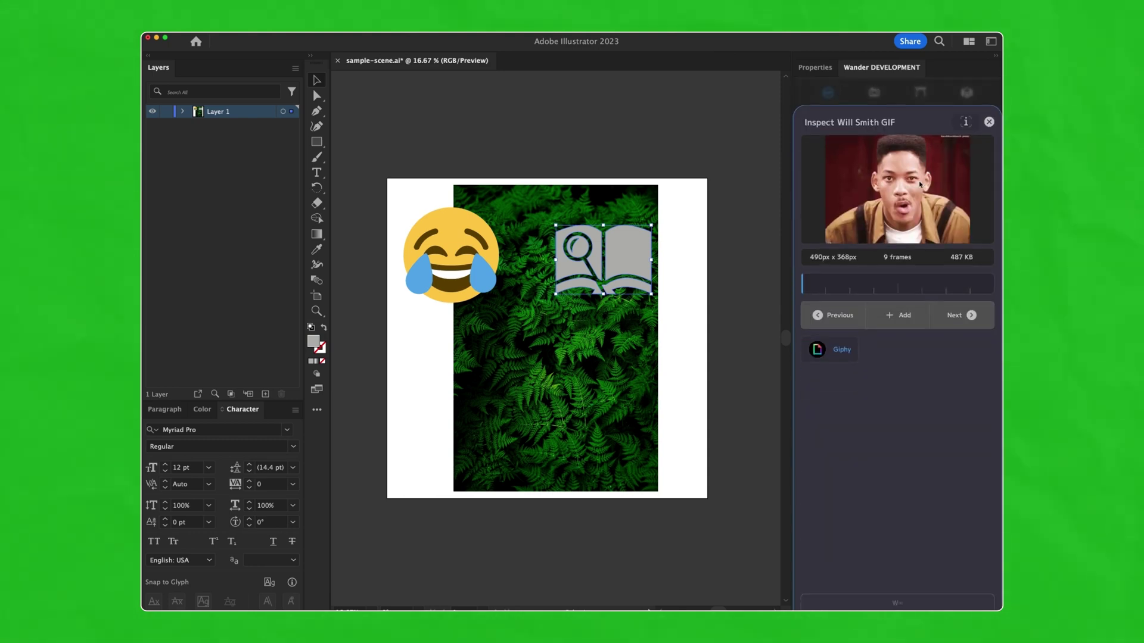
left_click_drag(842, 290, 980, 294)
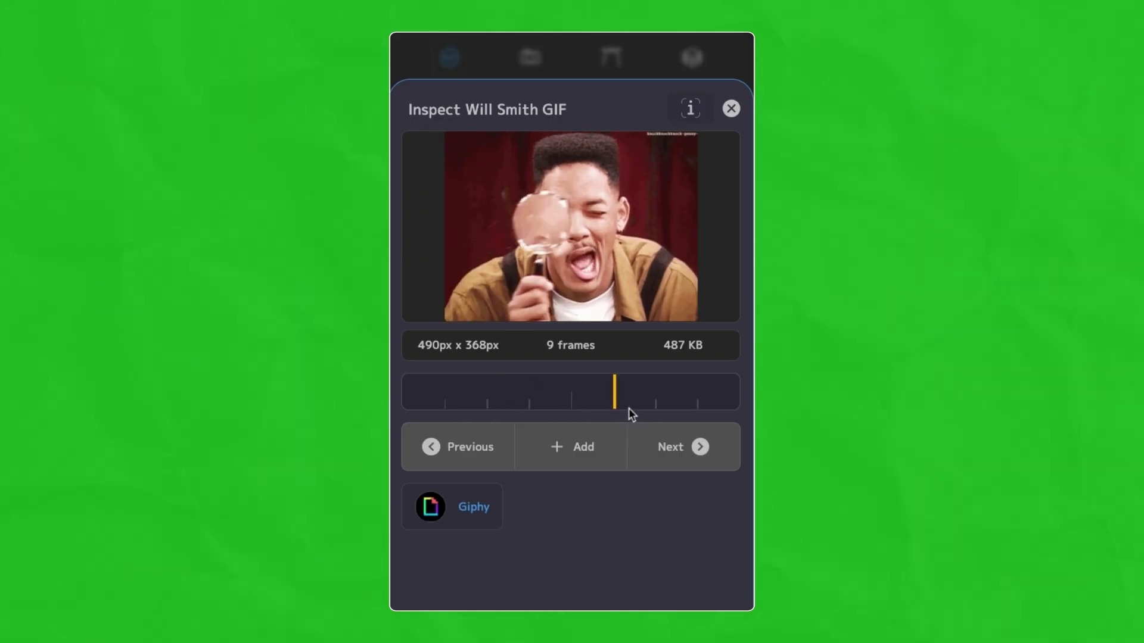
left_click(608, 451)
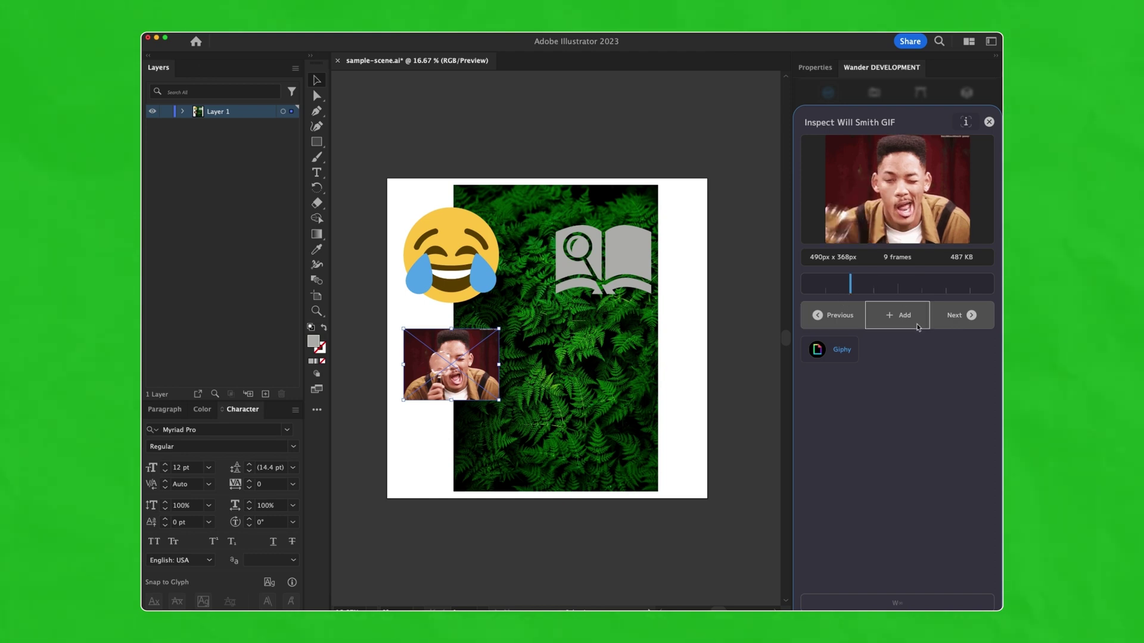
left_click(917, 327)
left_click_drag(566, 334, 564, 367)
left_click_drag(656, 361, 656, 361)
left_click(677, 437)
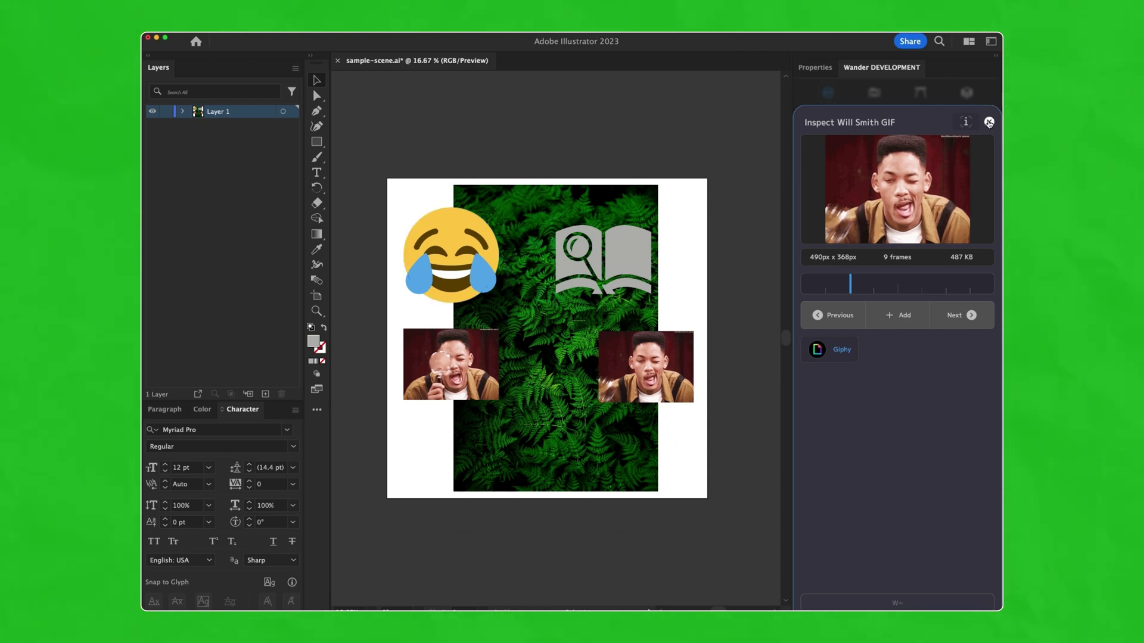
left_click(989, 123)
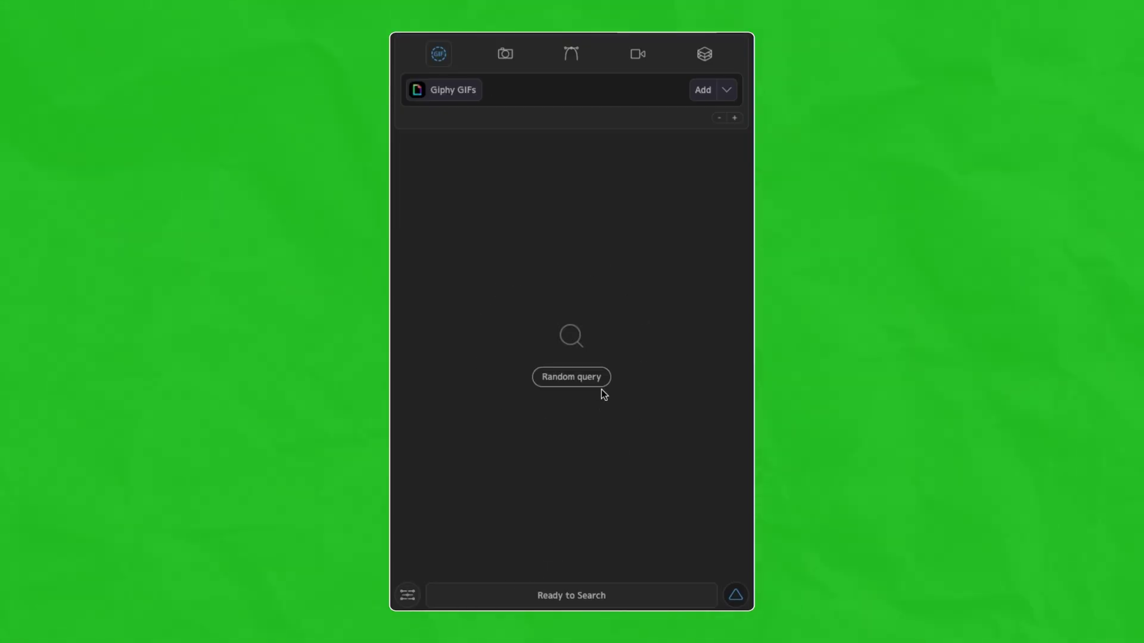
Load random-query GIFs, switch to Giphy Stickers, and clear the 'hankering' tag
left_click(599, 384)
left_click(445, 95)
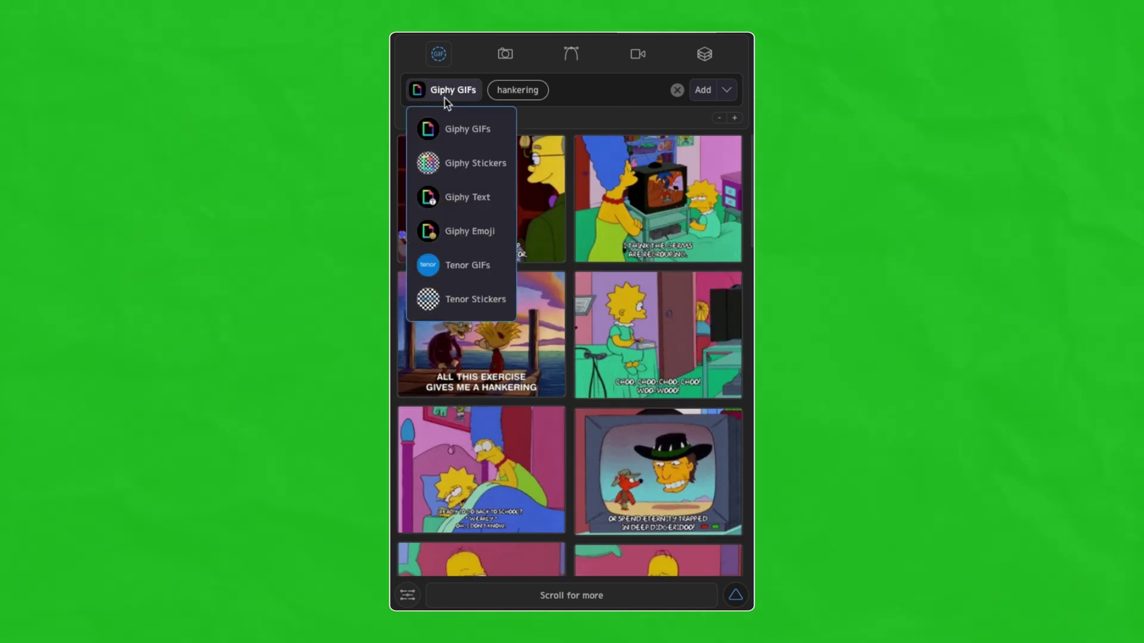
left_click(467, 170)
left_click(528, 95)
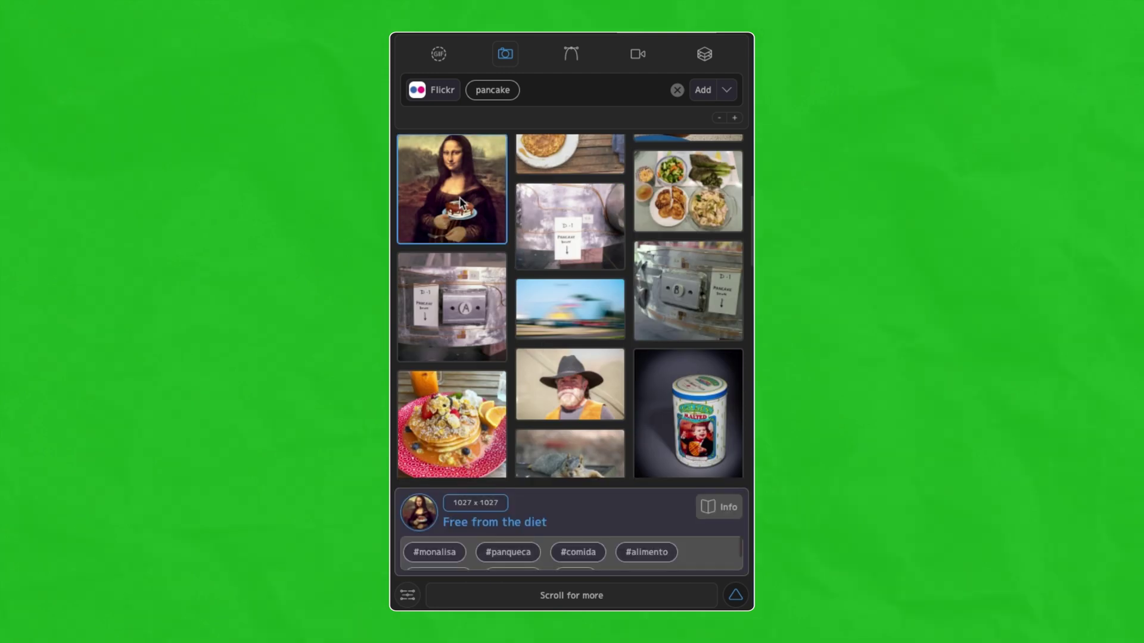
Preview a Pexels pancake-flipping video, then clear the term and load random-query 'relax' videos
left_click(638, 53)
left_click(548, 244)
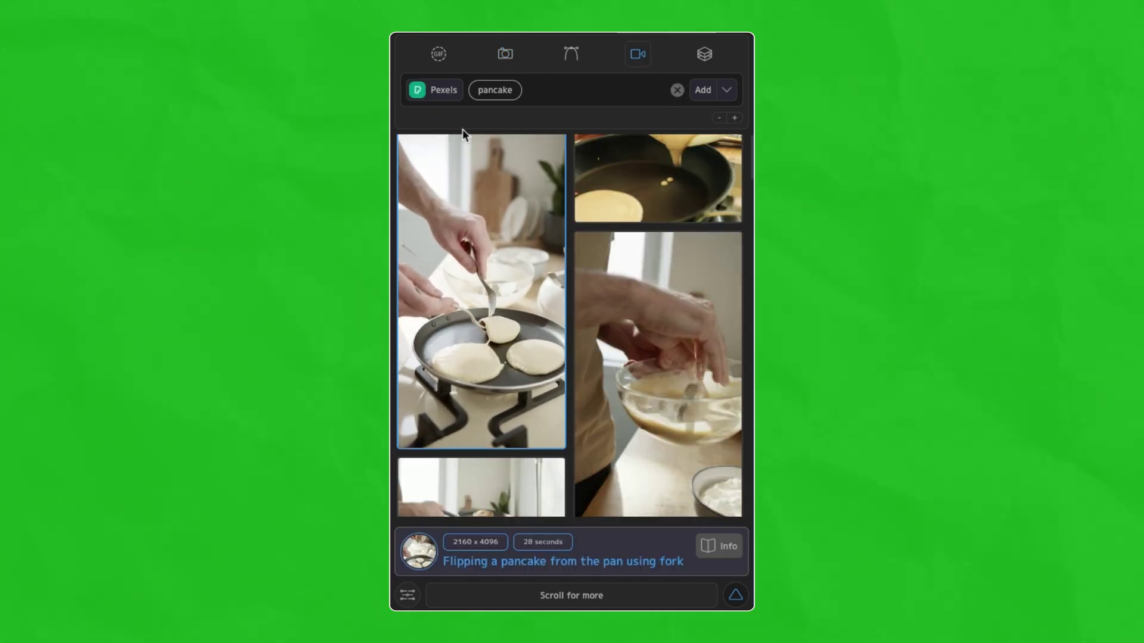
left_click(493, 90)
key("BackSpace")
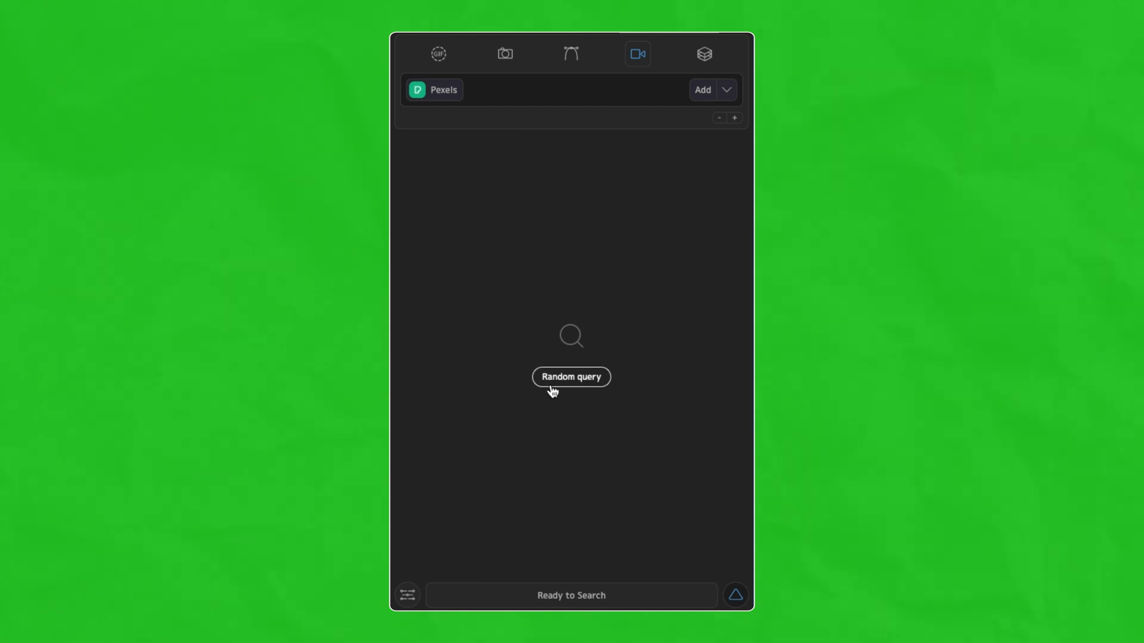
left_click(570, 378)
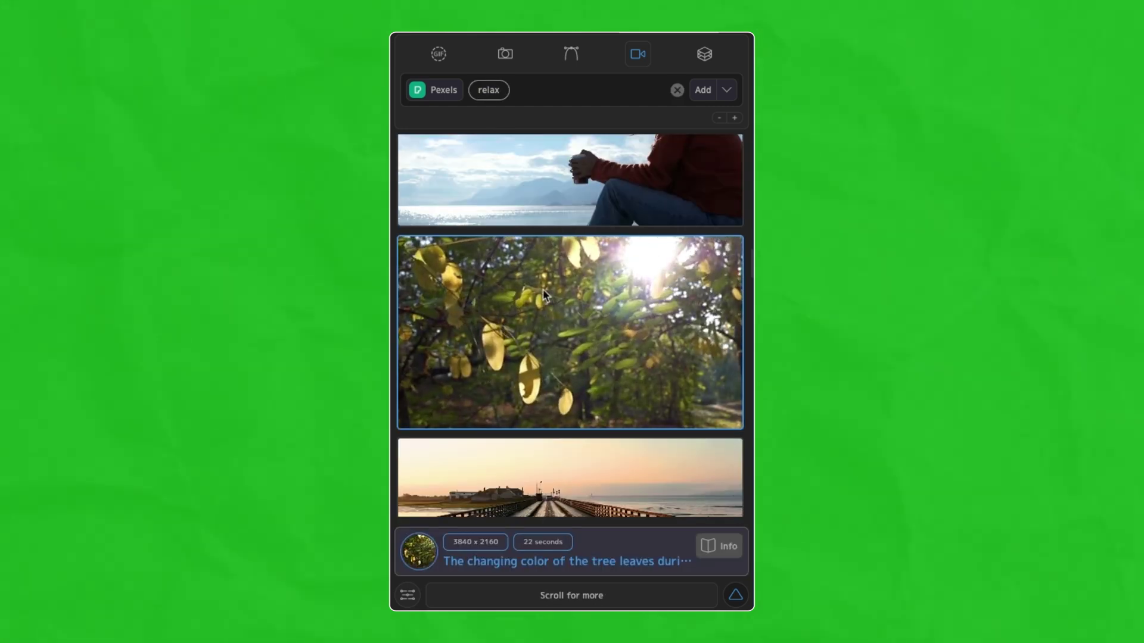
left_click(539, 310)
scroll(539, 314, "up", 5)
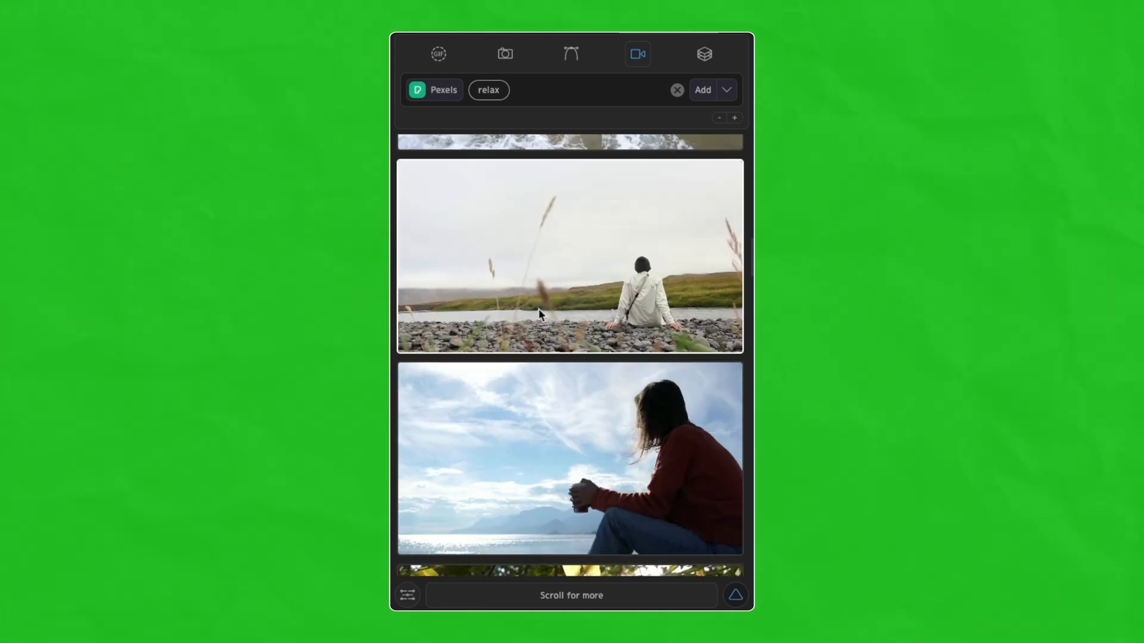
Inspect the lake clip, load a new random query, and switch to Giphy Stickers
left_click(569, 265)
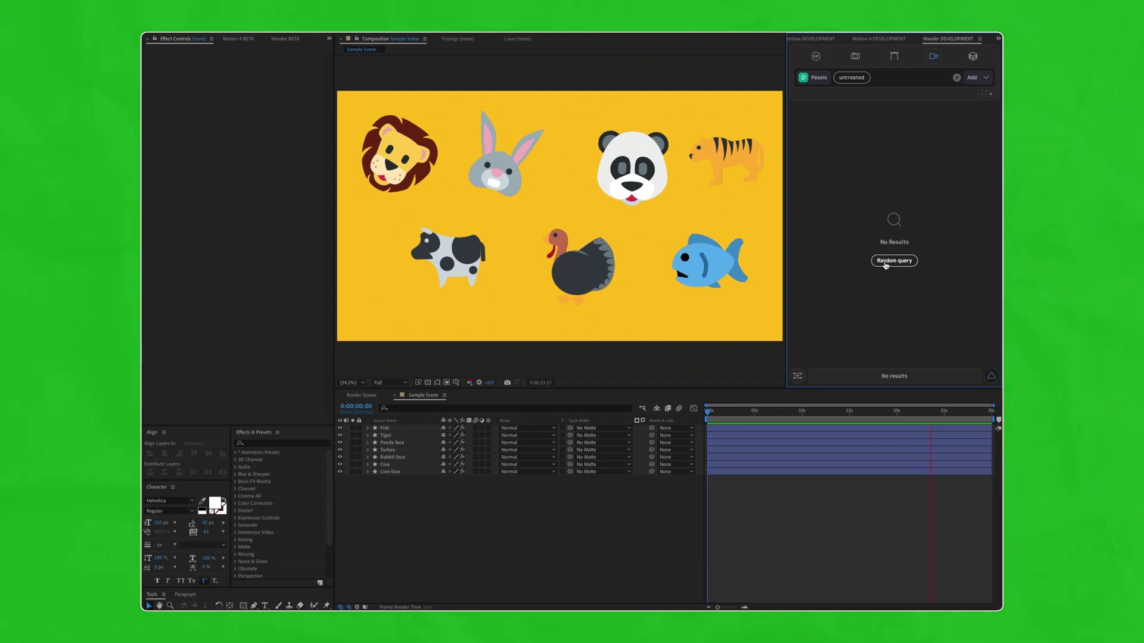
left_click(886, 263)
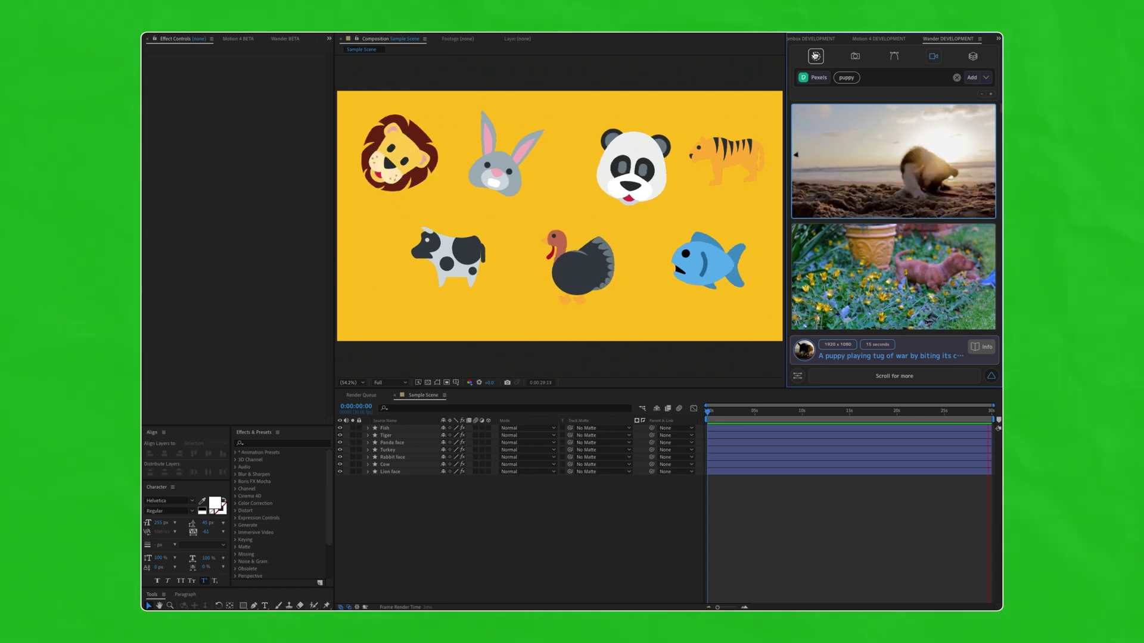
left_click(816, 56)
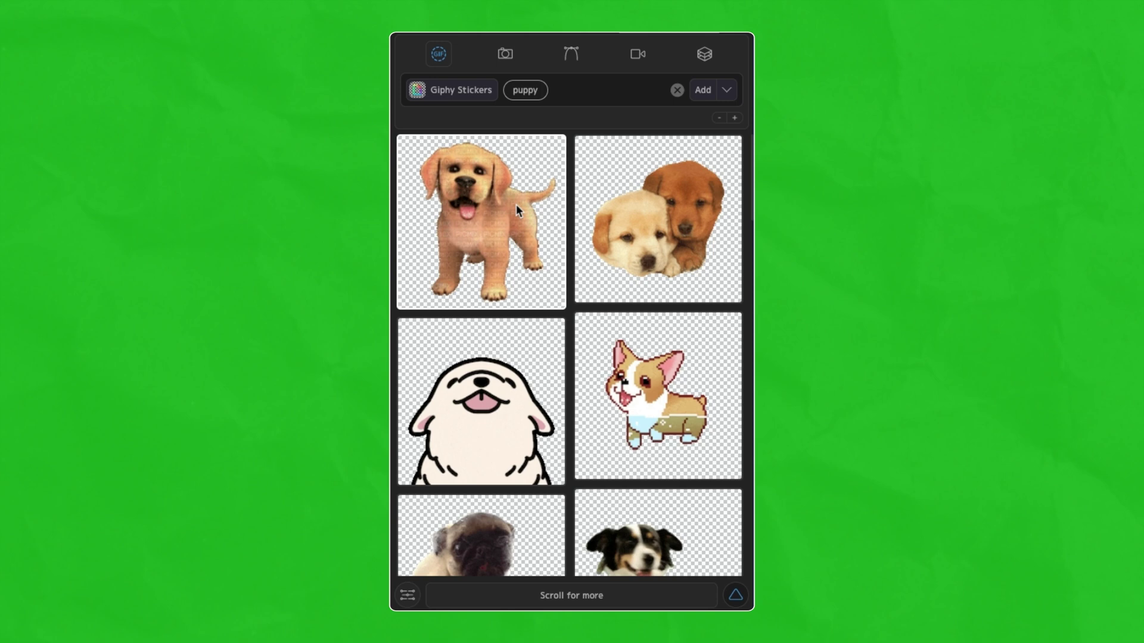
Switch the source to Tenor GIFs and shrink thumbnails to four columns
left_click(483, 94)
left_click(471, 263)
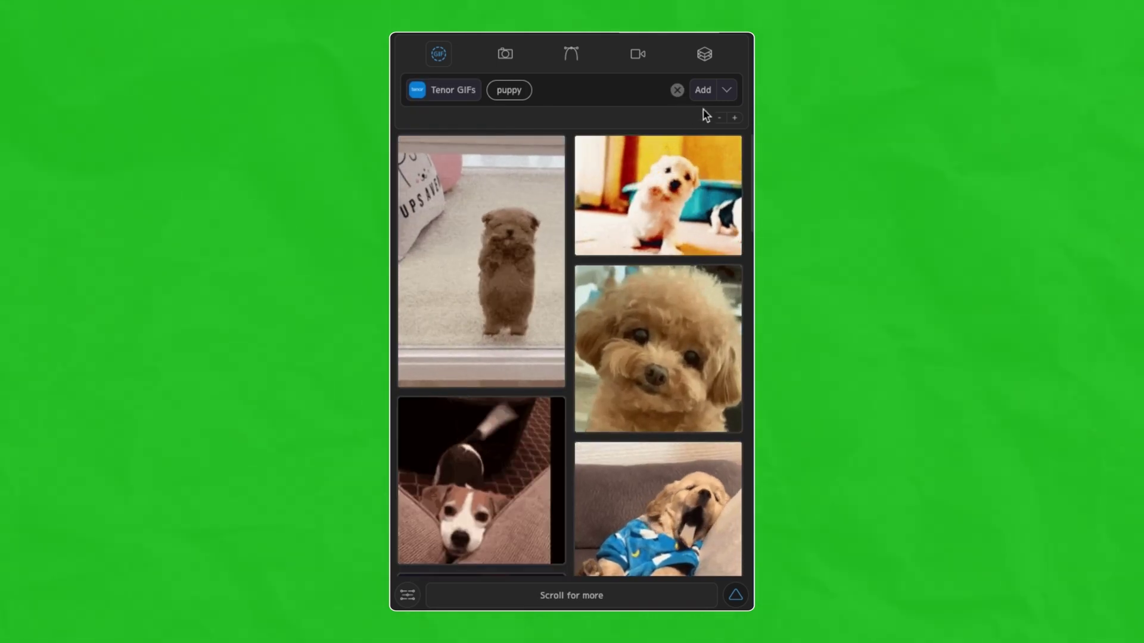
left_click(719, 117)
left_click(719, 117)
scroll(546, 302, "down", 2)
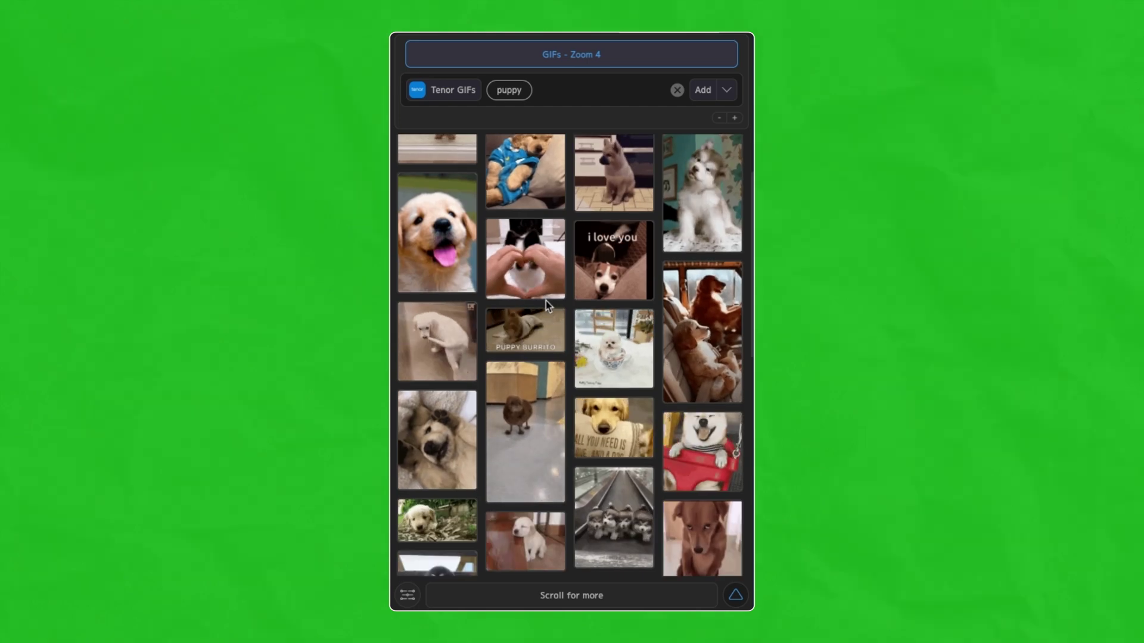
scroll(546, 302, "down", 5)
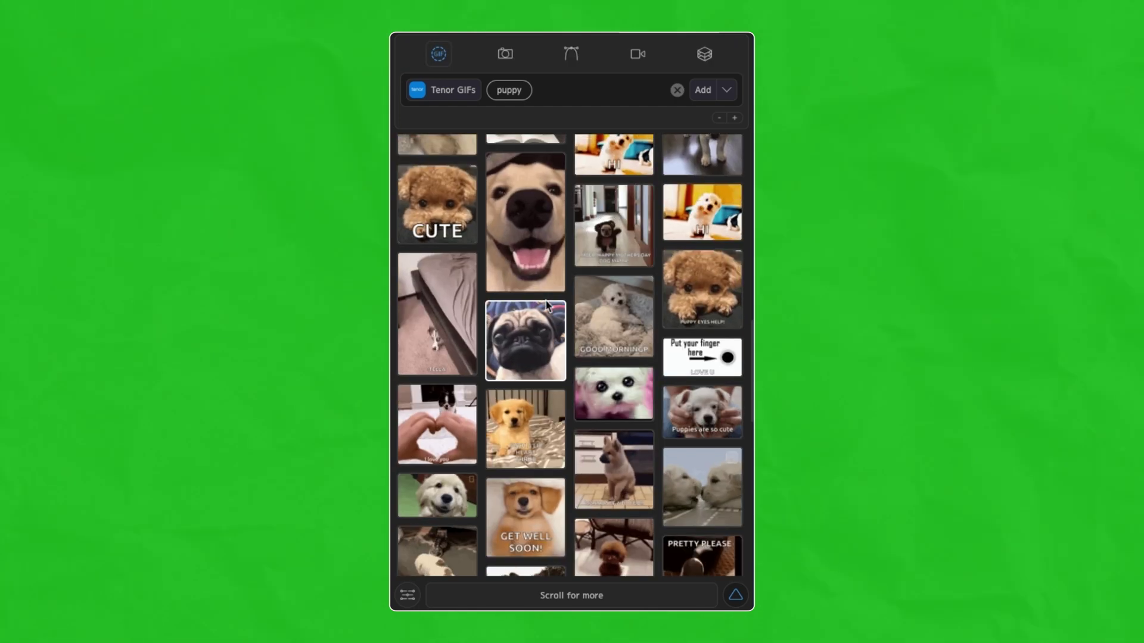
Change the puppy results from Tenor GIFs to Tenor Stickers
left_click(464, 92)
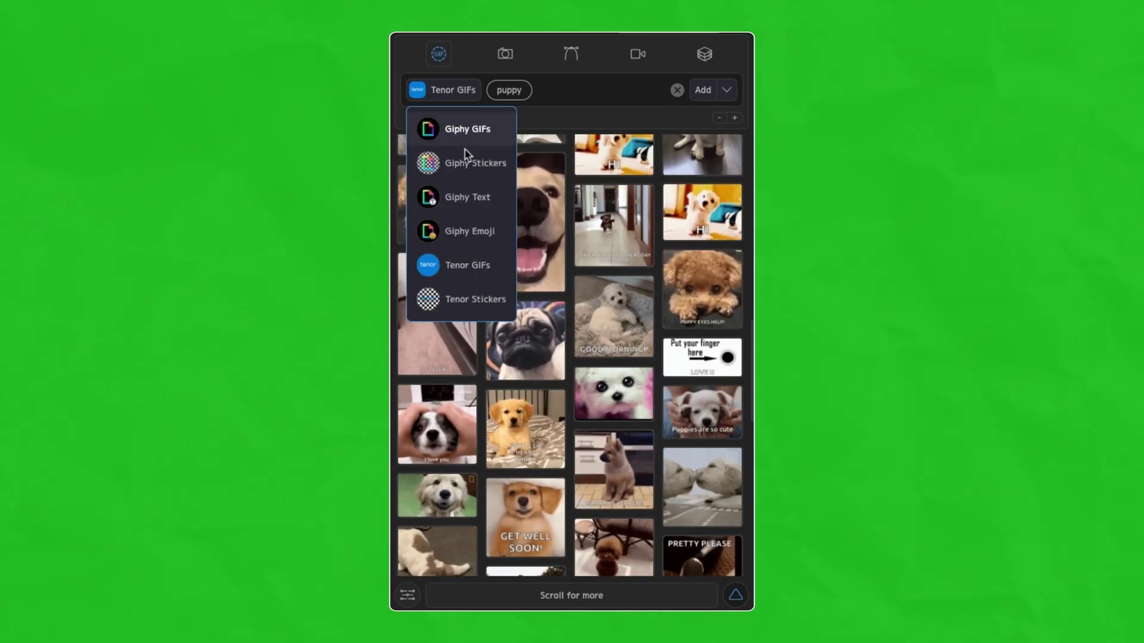
left_click(474, 299)
scroll(470, 304, "down", 3)
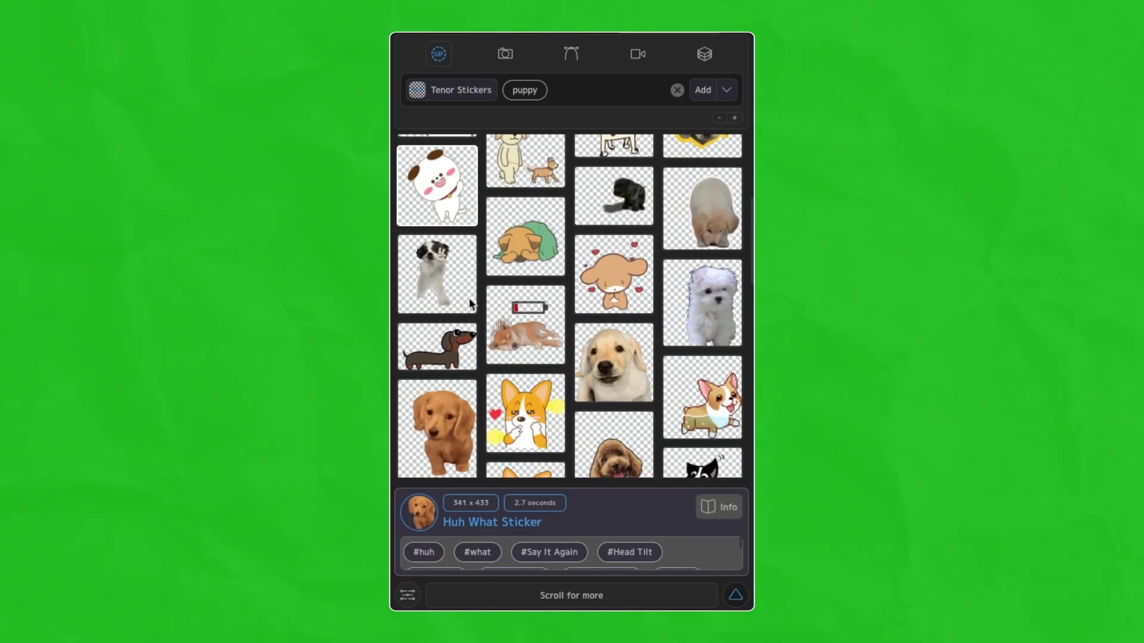
Add two dachshund sticker layers and place one between the turkey and the fish
scroll(469, 301, "down", 2)
left_click(823, 212)
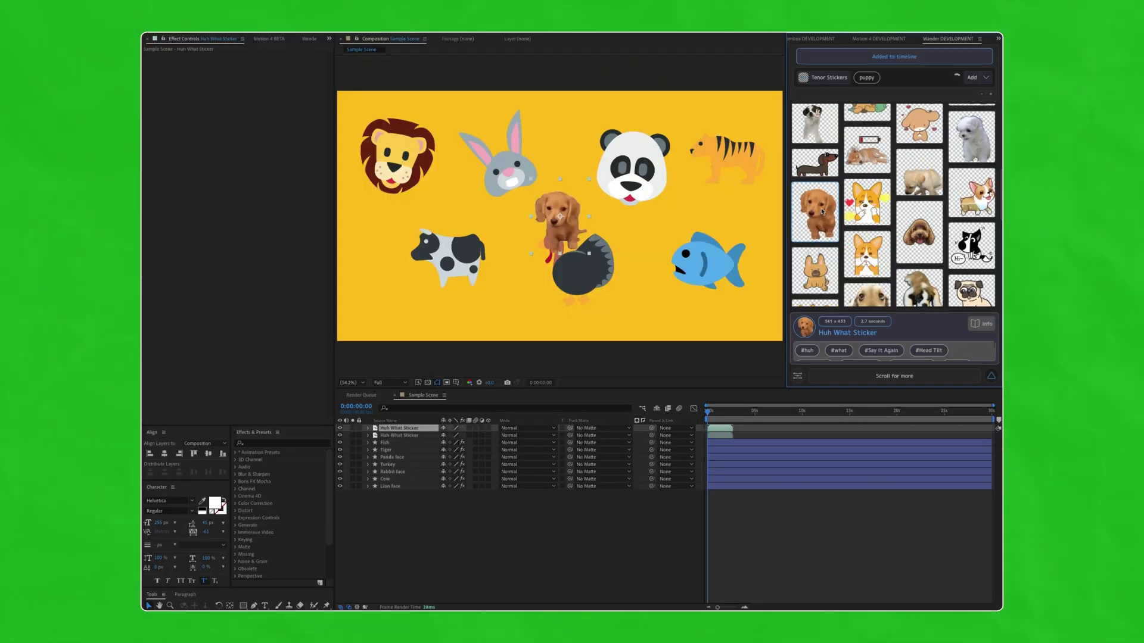
left_click(552, 230)
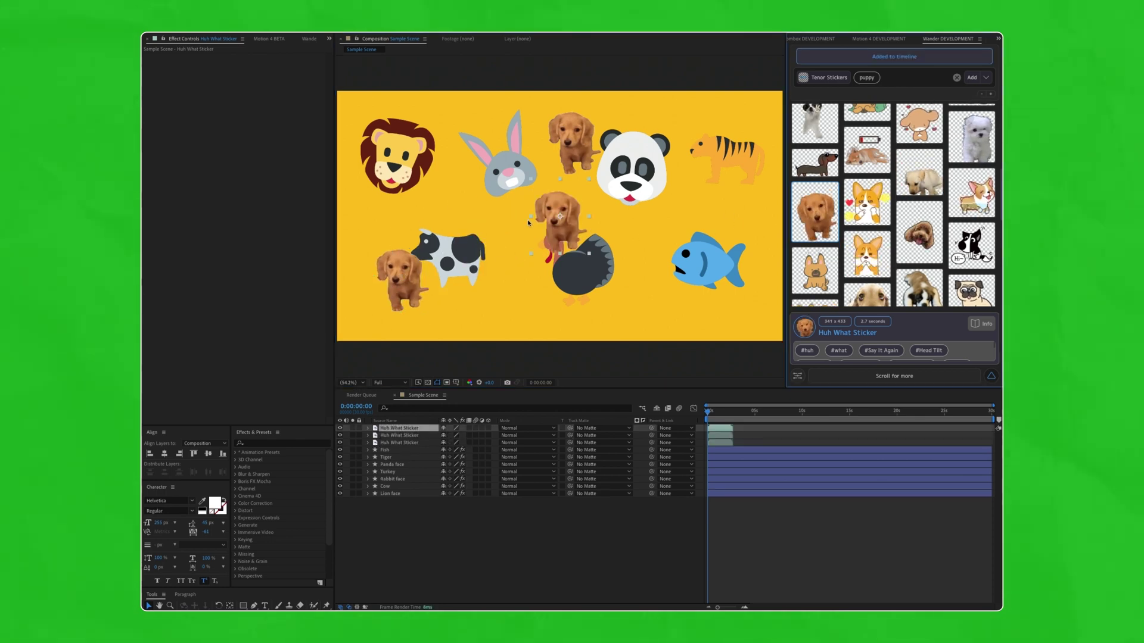
left_click_drag(537, 223, 621, 266)
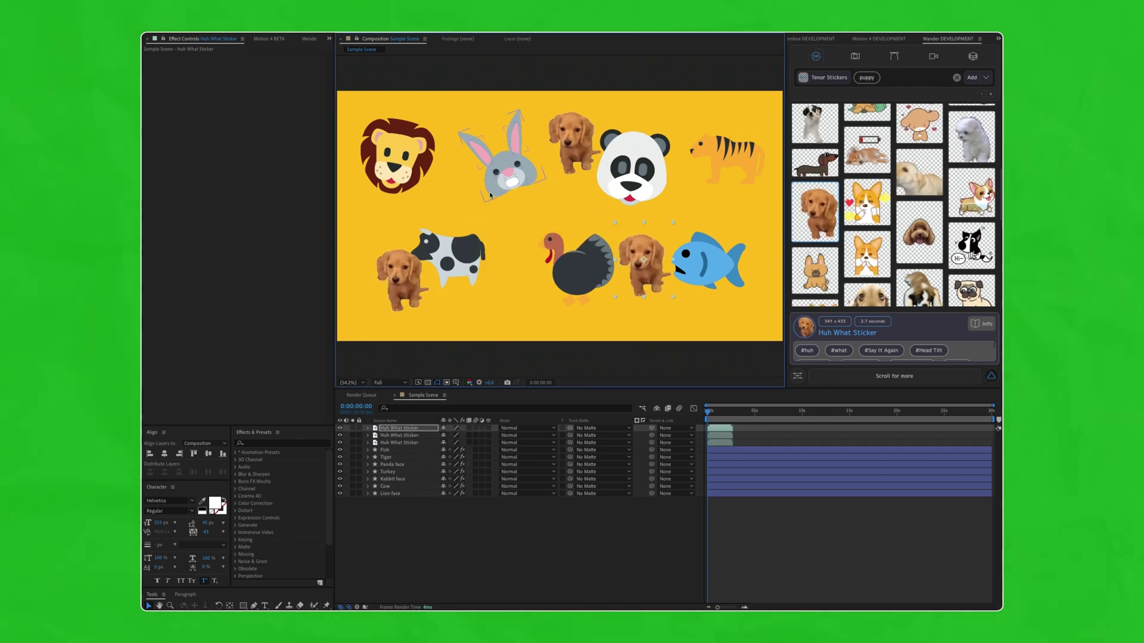
Browse Freepik stock photos of puppies
left_click(854, 57)
left_click(830, 77)
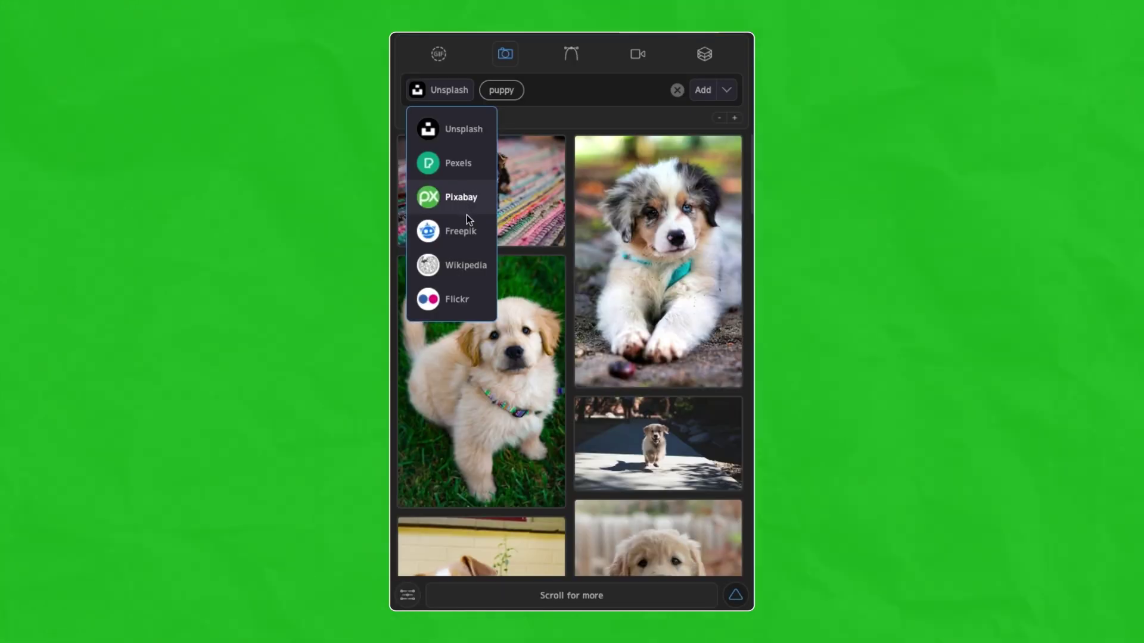
left_click(470, 232)
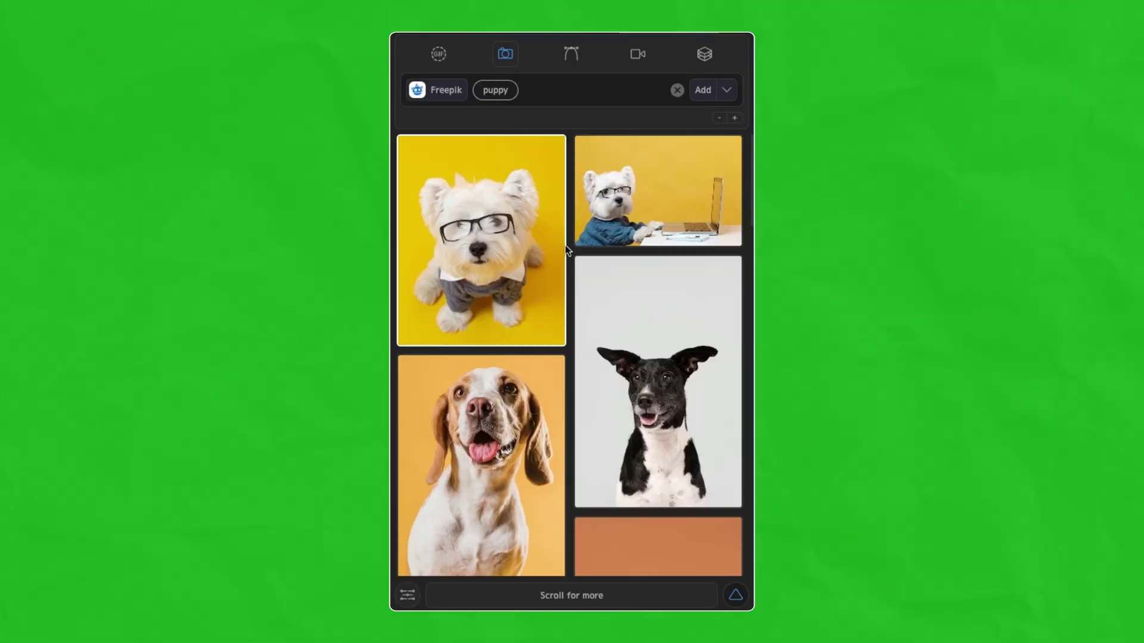
scroll(565, 245, "down", 3)
scroll(564, 246, "down", 10)
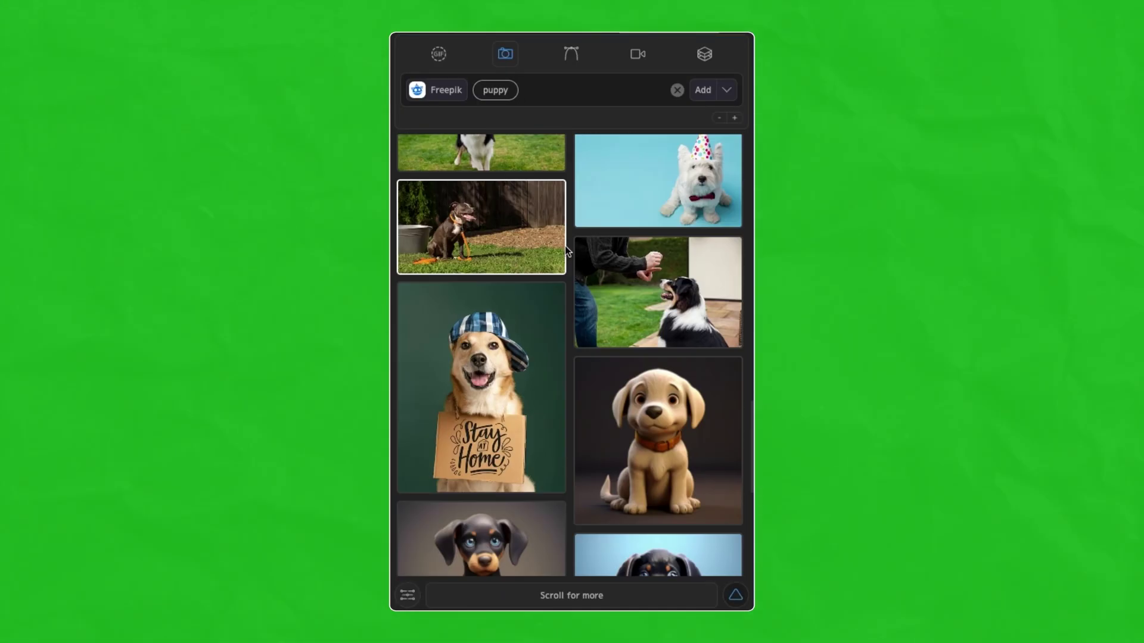
scroll(565, 245, "down", 2)
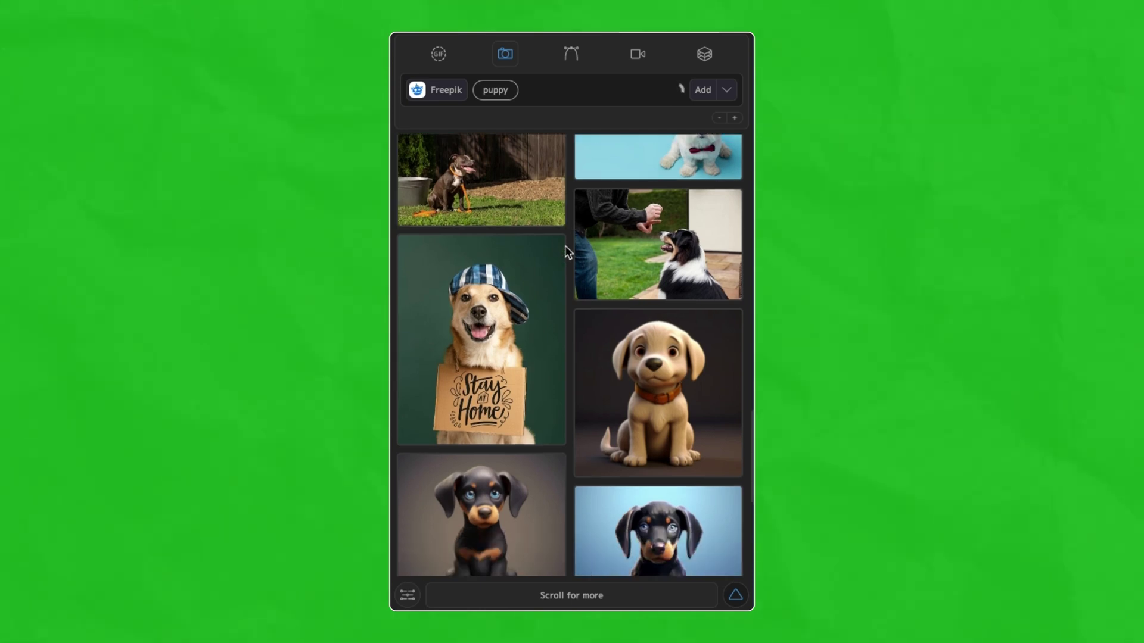
Browse the Mansion, Octicons and Olicons icon libraries
left_click(571, 54)
scroll(480, 192, "down", 8)
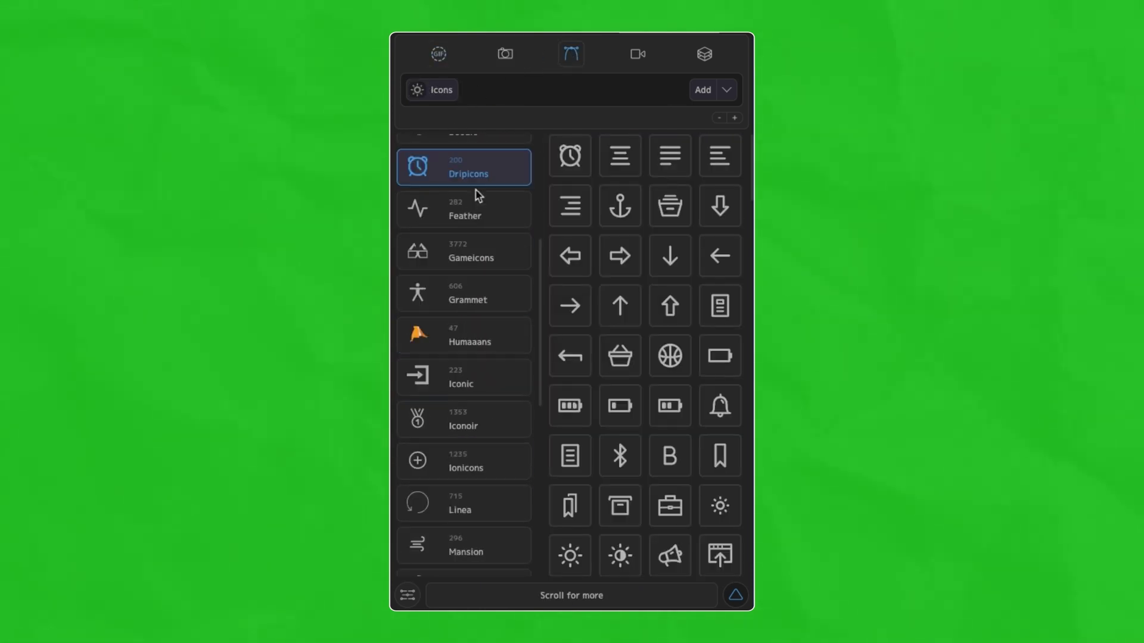
scroll(480, 195, "down", 2)
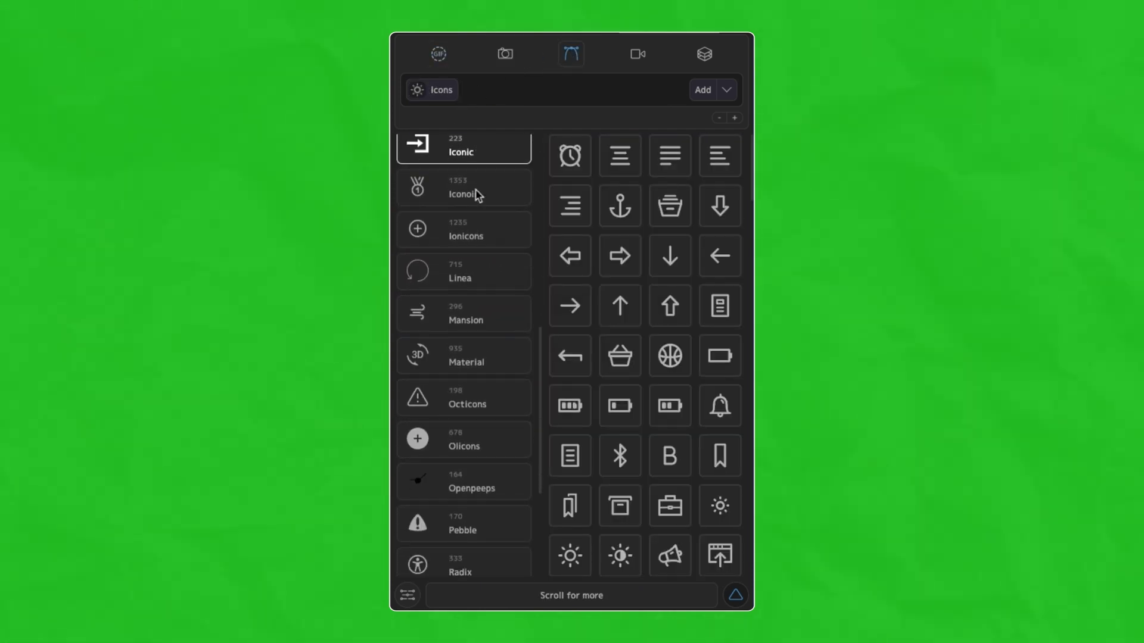
left_click(454, 322)
left_click(459, 398)
left_click(467, 450)
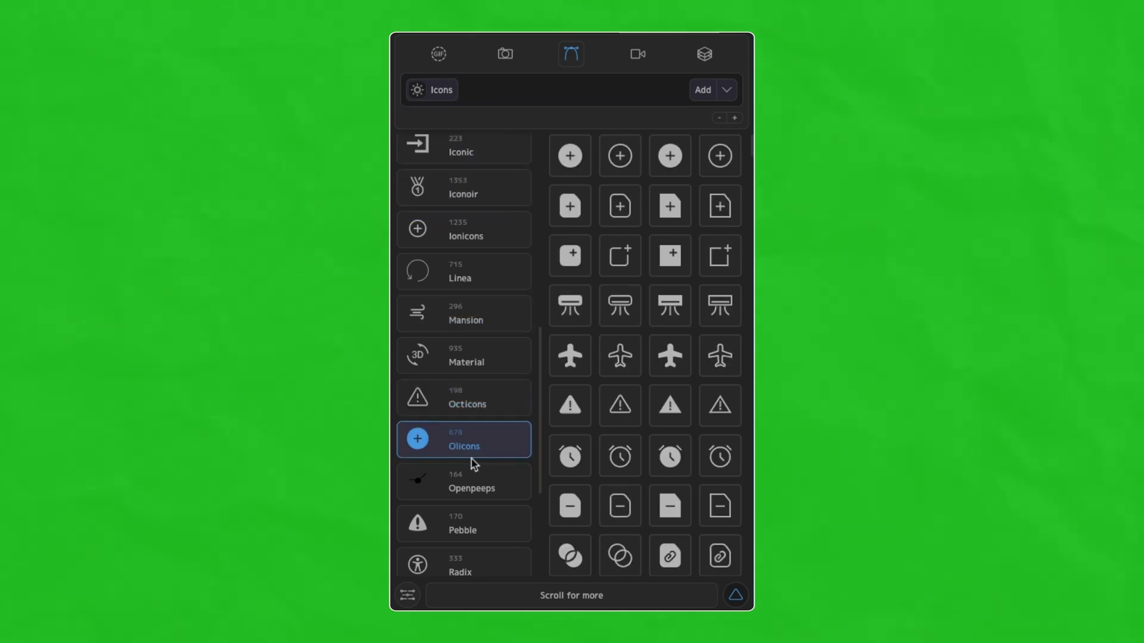
scroll(473, 464, "down", 7)
Browse Sargam, Tabler, Typicons and Openpeeps, ending on the Ionicons set
left_click(472, 459)
left_click(474, 481)
scroll(474, 484, "down", 1)
left_click(473, 512)
left_click(453, 274)
scroll(454, 276, "up", 4)
left_click(457, 235)
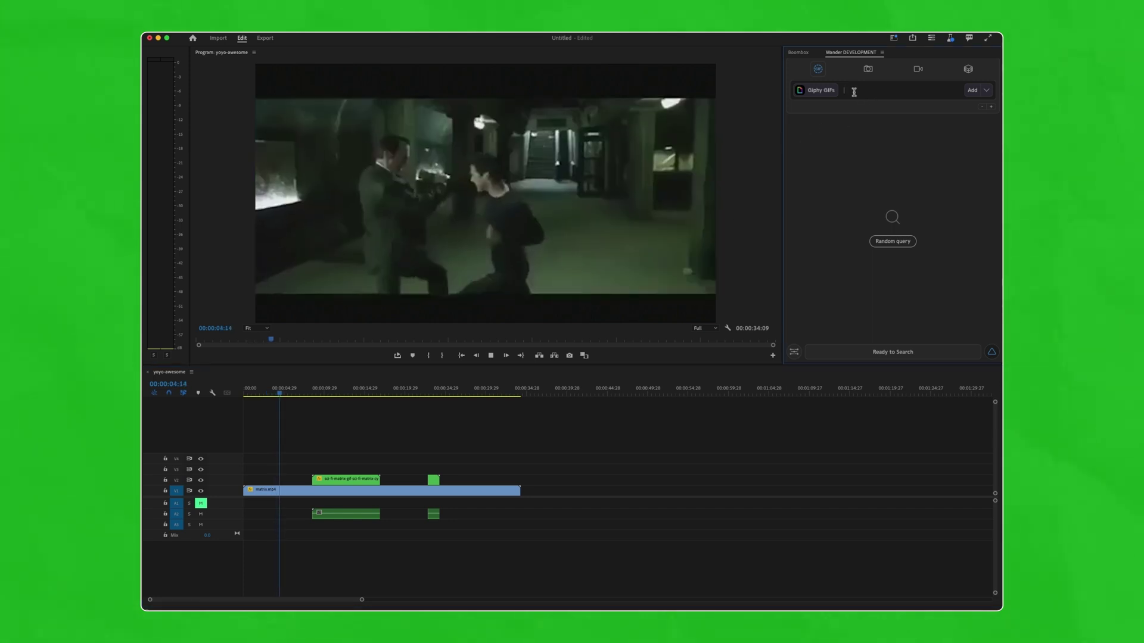
Search Tenor Stickers for 'keanu', stop playback, and add a Keanu sticker onto V3
type("keanu")
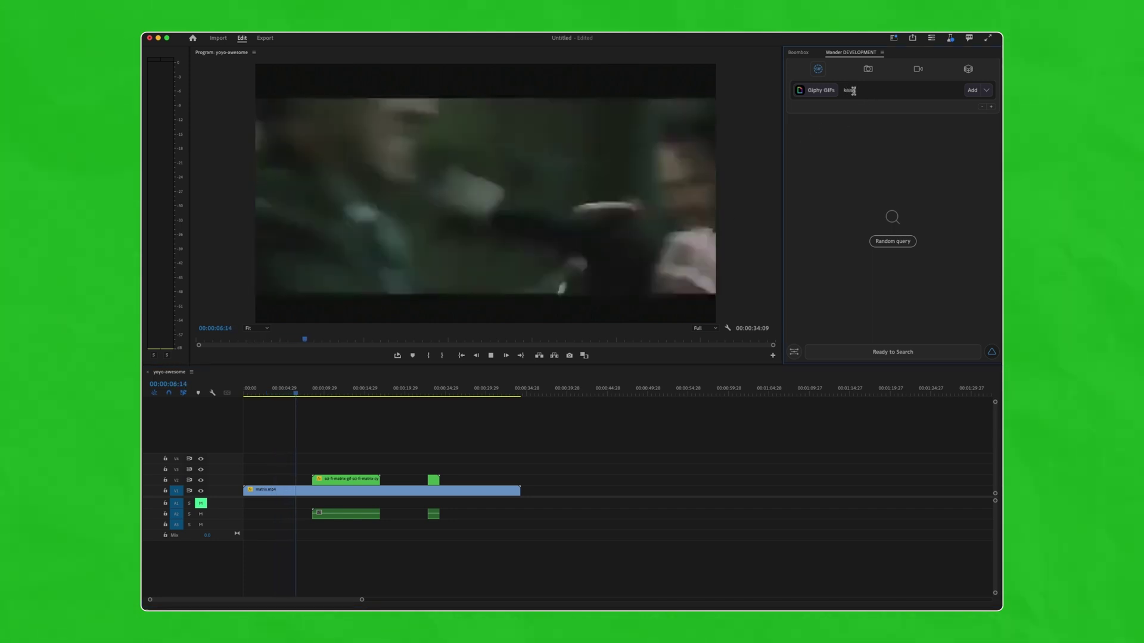
key("Return")
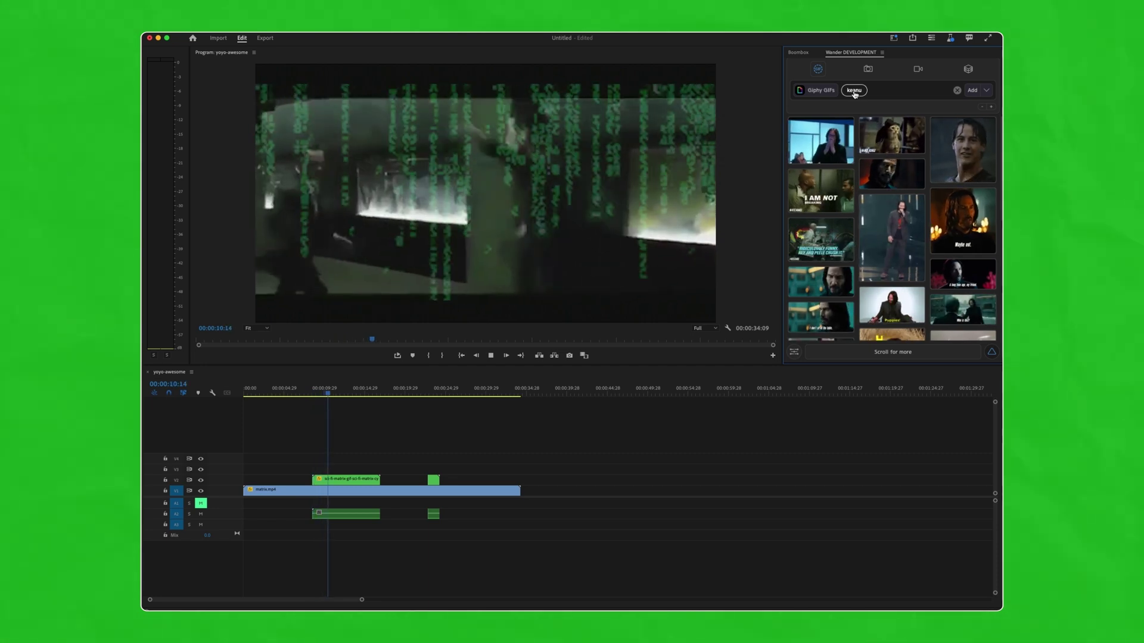
left_click(818, 90)
left_click(830, 214)
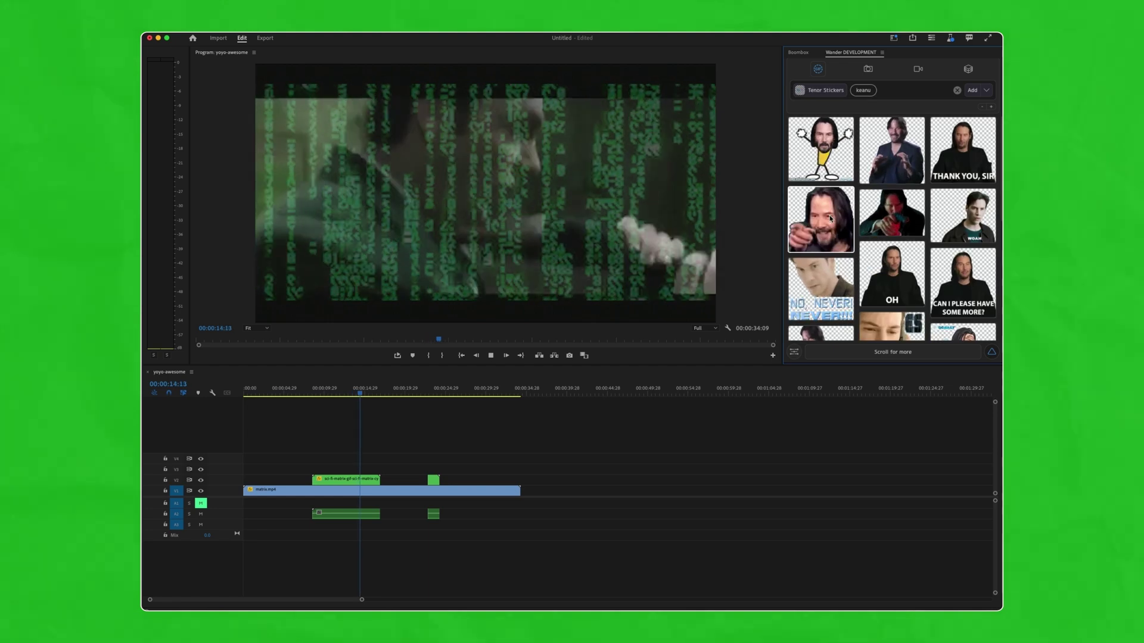
key("space")
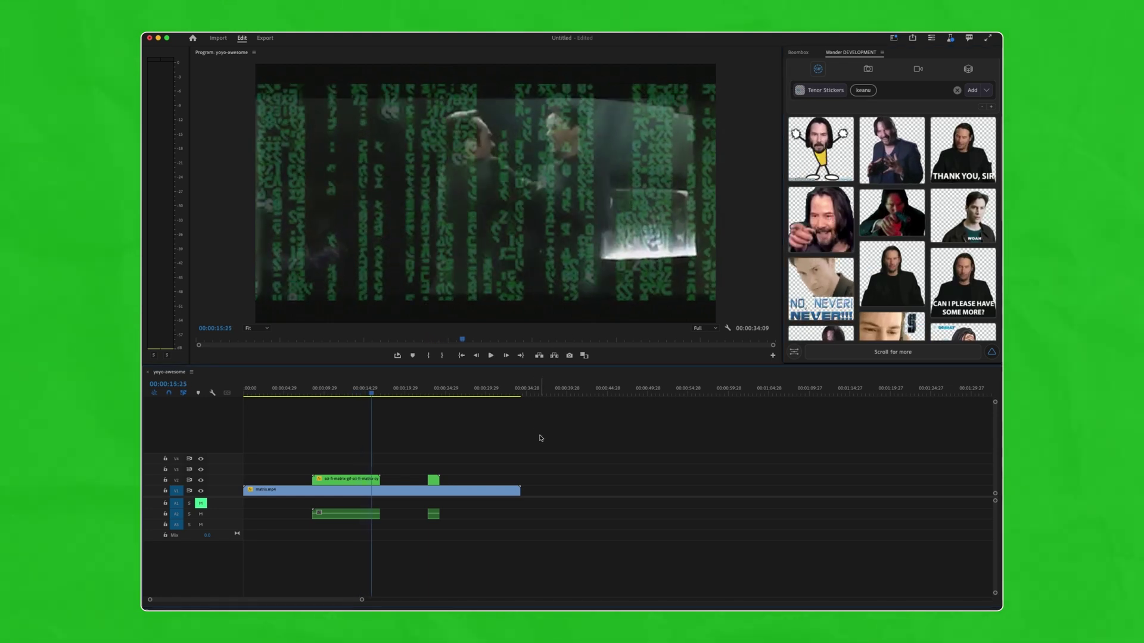
left_click(883, 280)
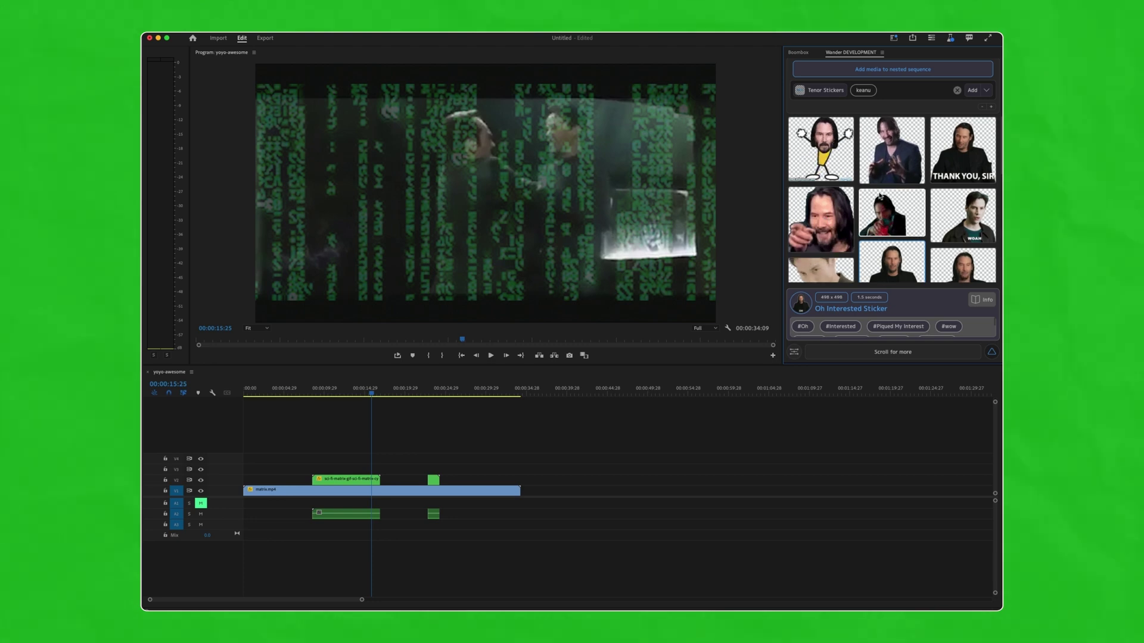
Add the Keanu sticker, open its nested sequence, and add a second sticker one frame in
left_click(887, 171)
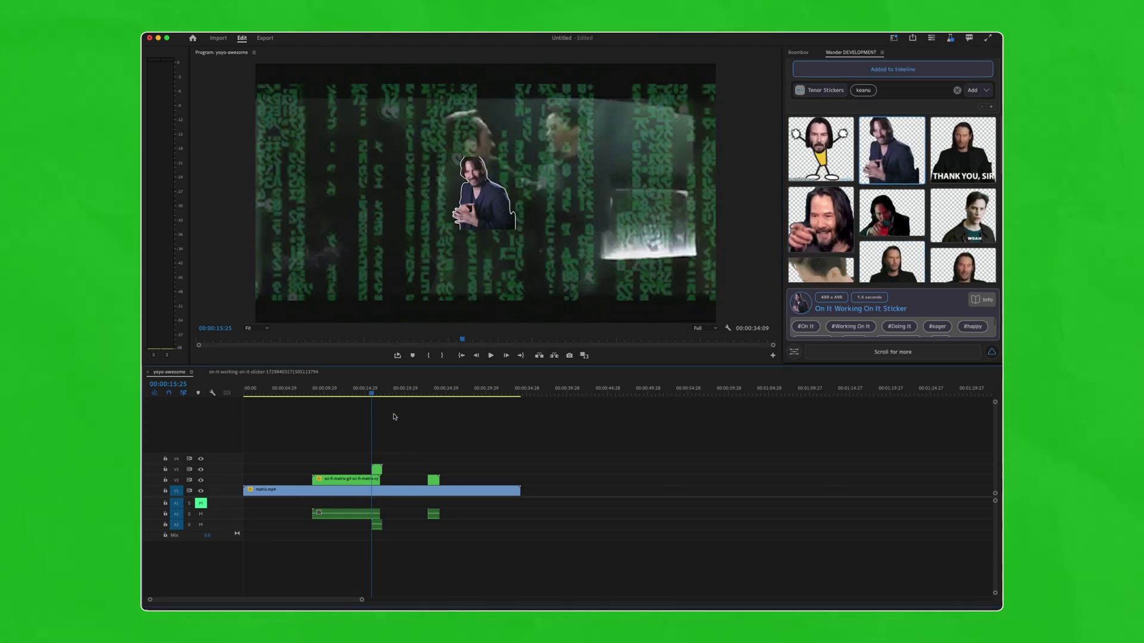
double_click(377, 471)
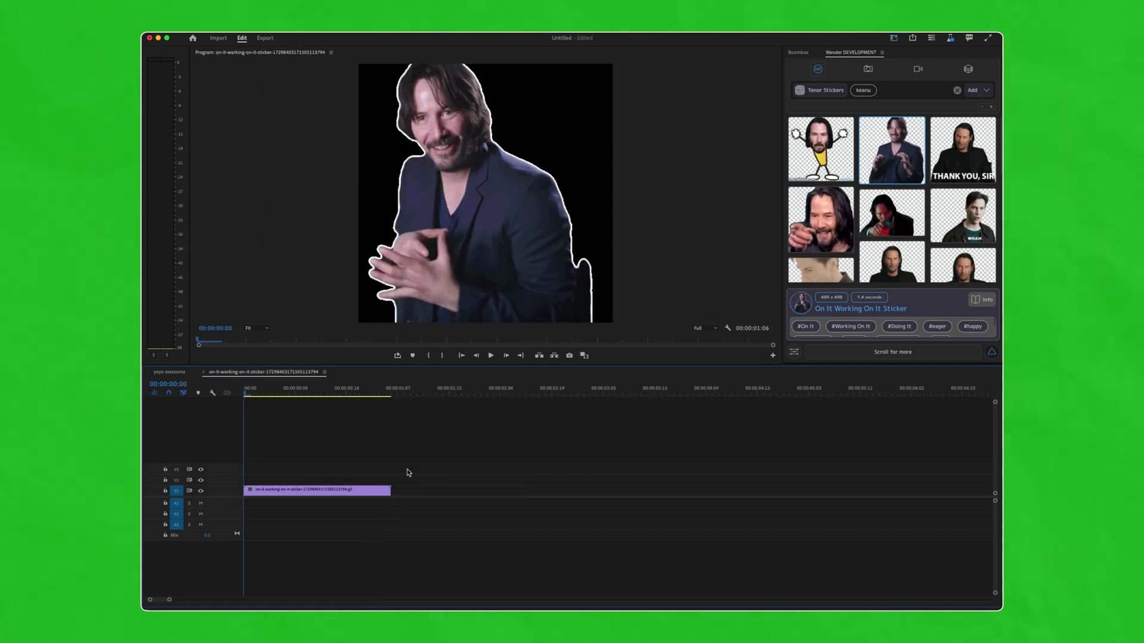
left_click(284, 395)
key("Right")
left_click(818, 234)
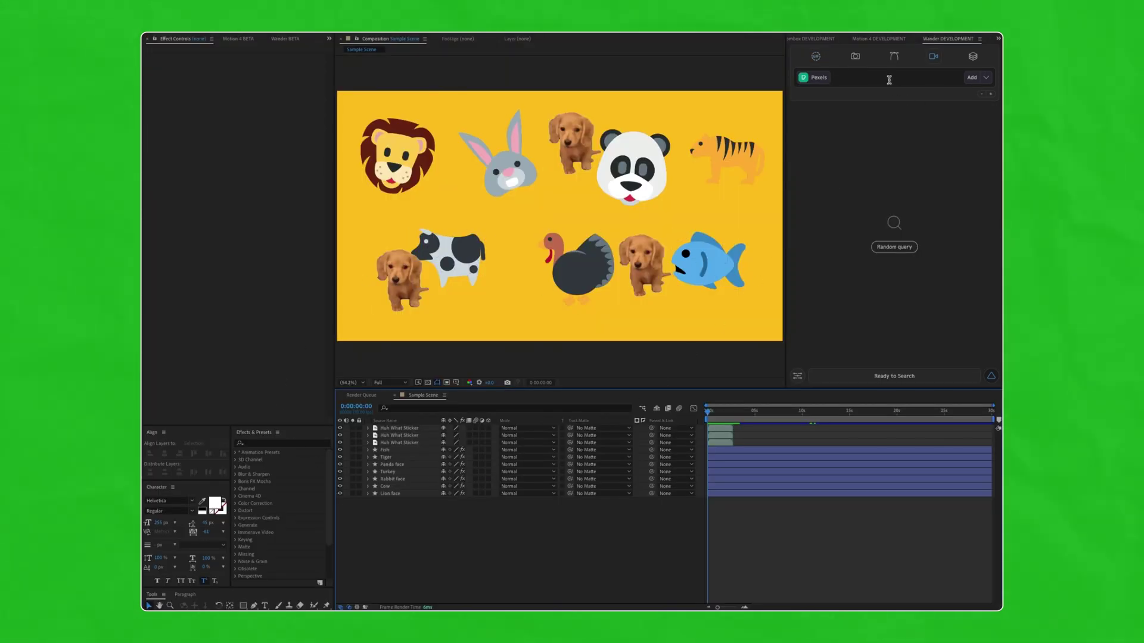
Search Pexels videos for 'landscape' and scroll through the results
left_click(889, 79)
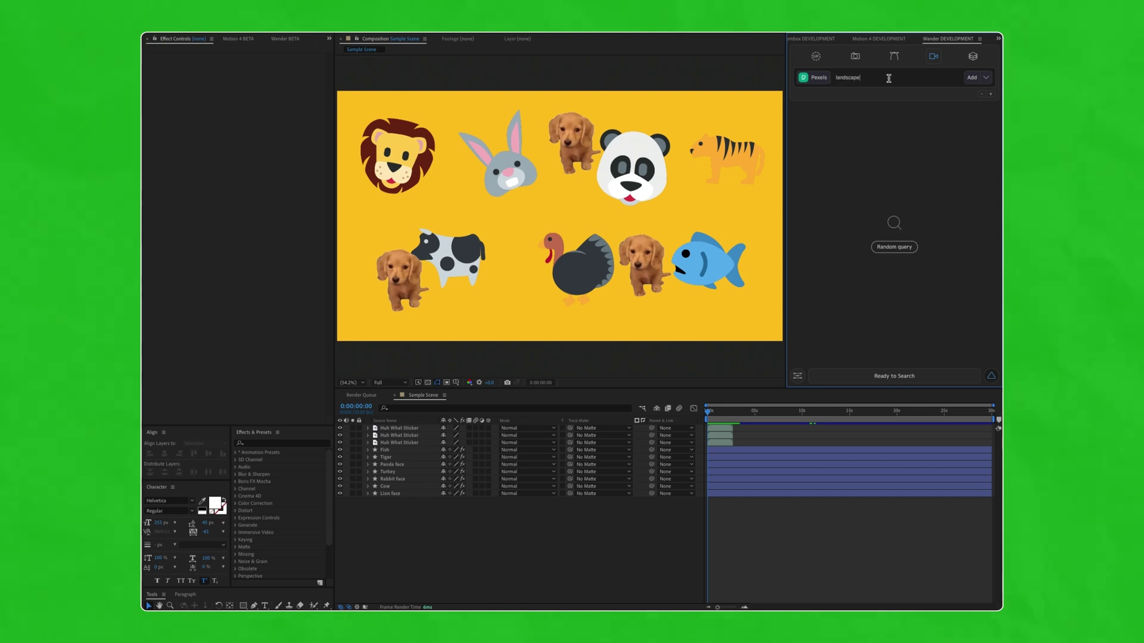
key("Return")
mouse_move(876, 242)
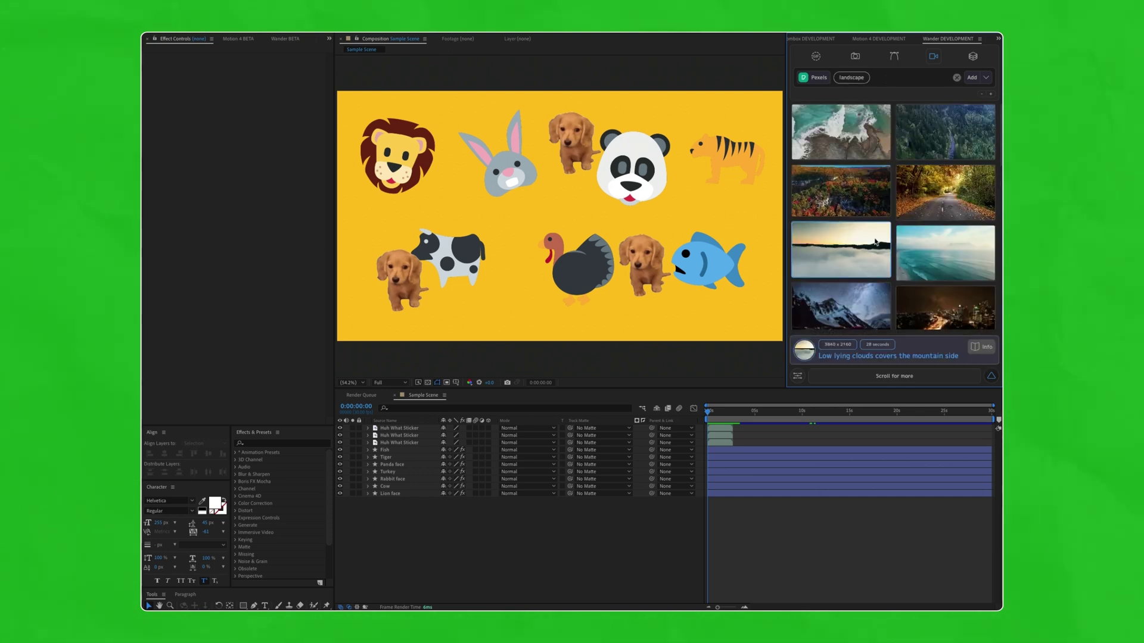
scroll(875, 241, "down", 5)
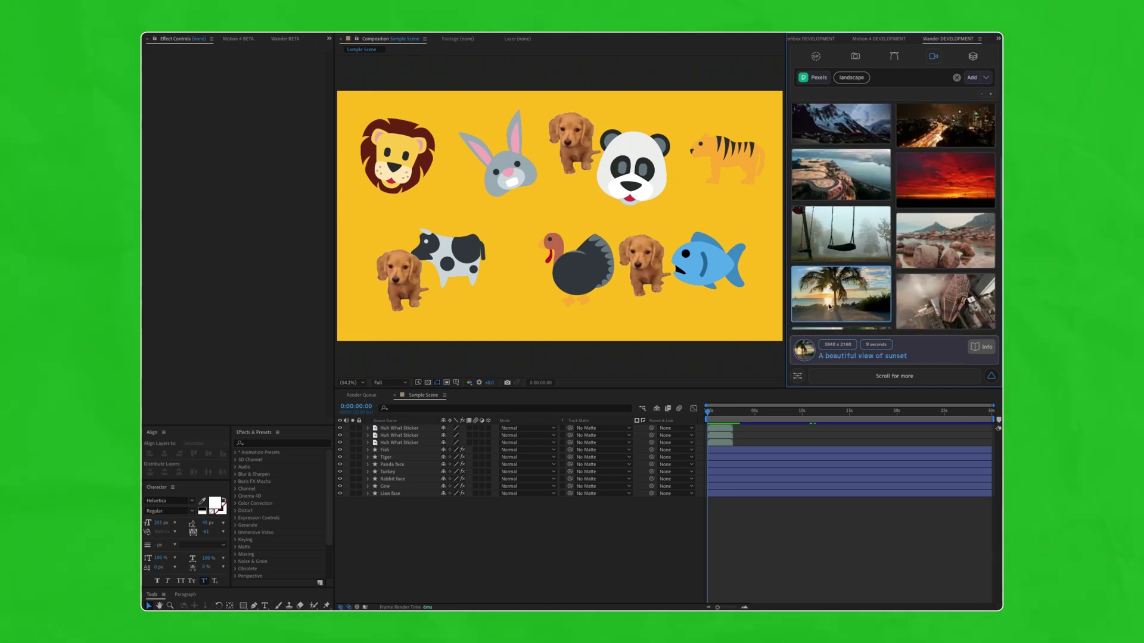
Add the sunset clip, move it beneath the animals, fit it to the comp, and preview
left_click(971, 78)
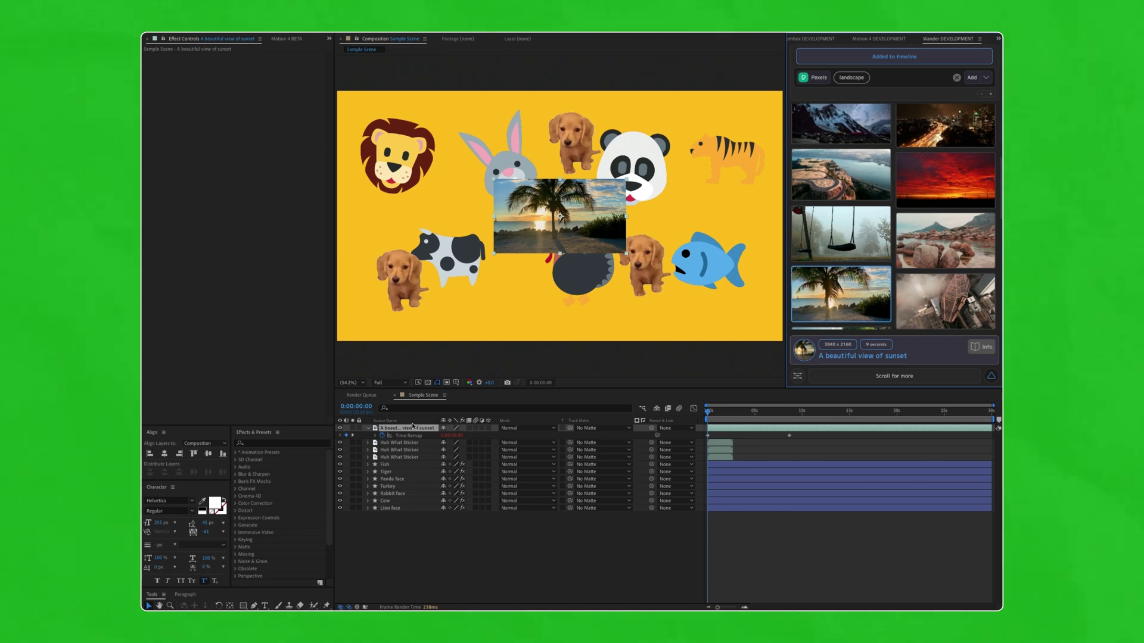
left_click_drag(412, 427, 399, 521)
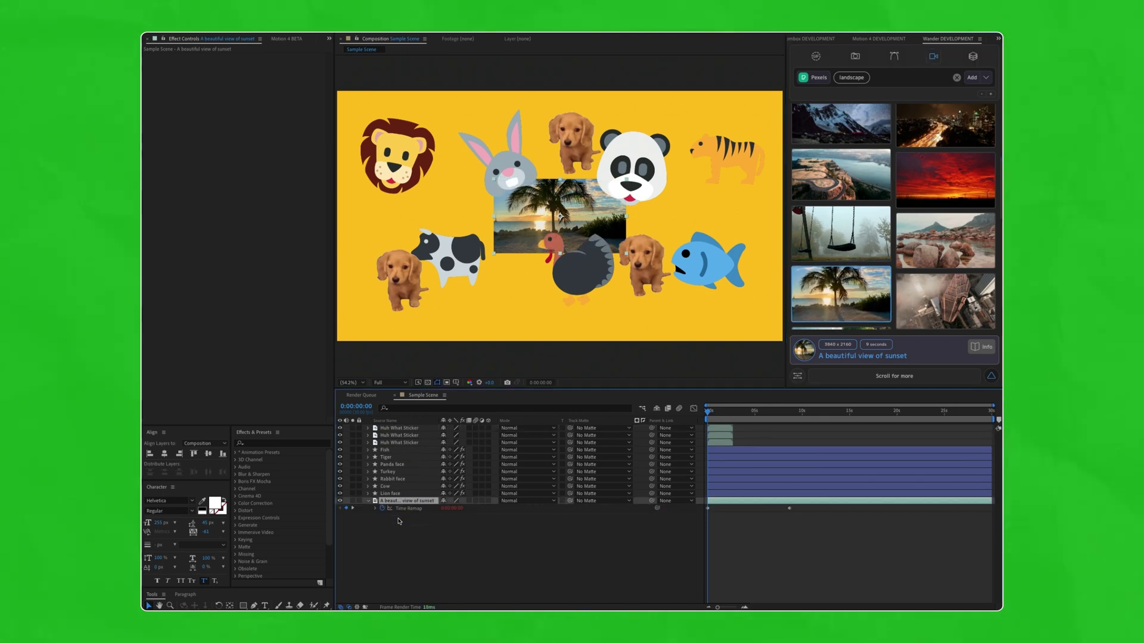
key("ctrl+alt+f")
left_click(391, 581)
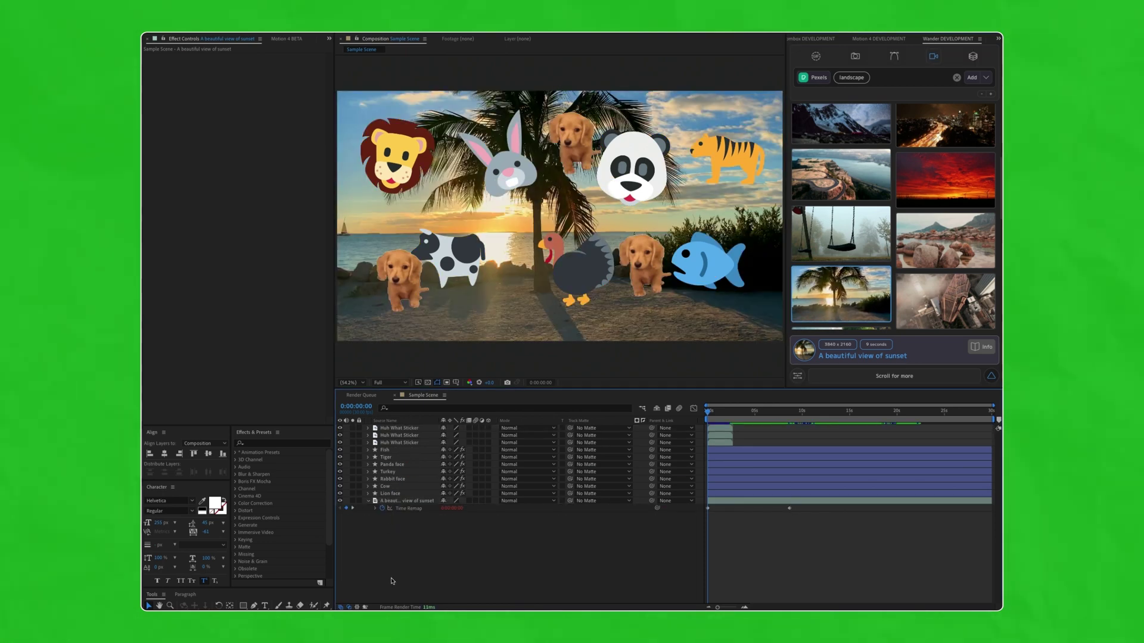
key("space")
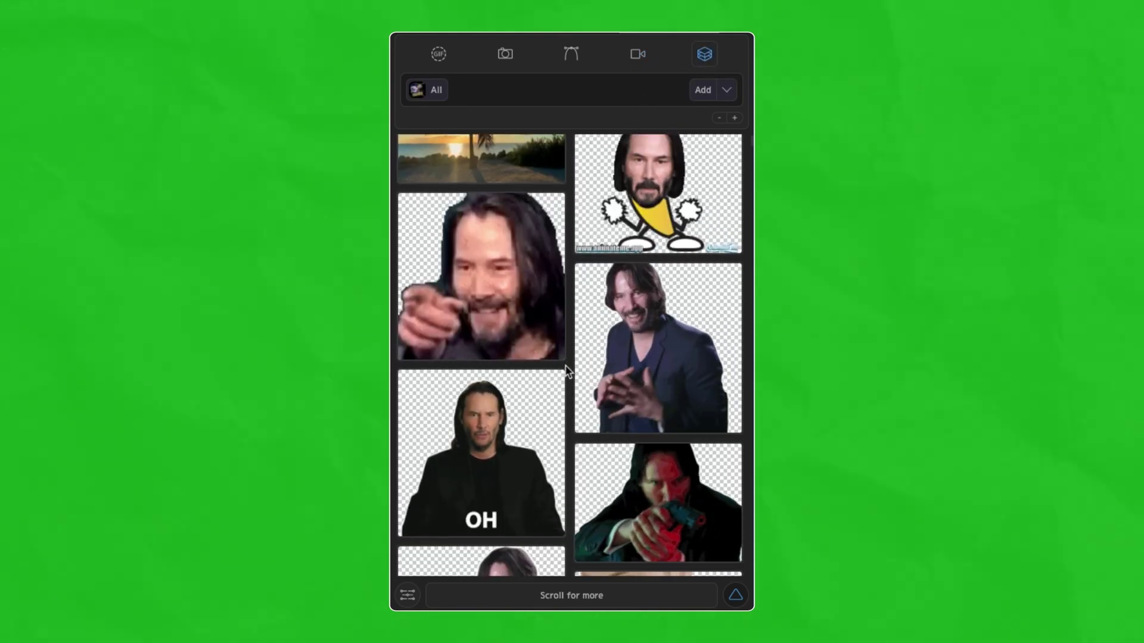
Reveal the Oh Interested sticker's GIF in Finder from its options menu
left_click(516, 439)
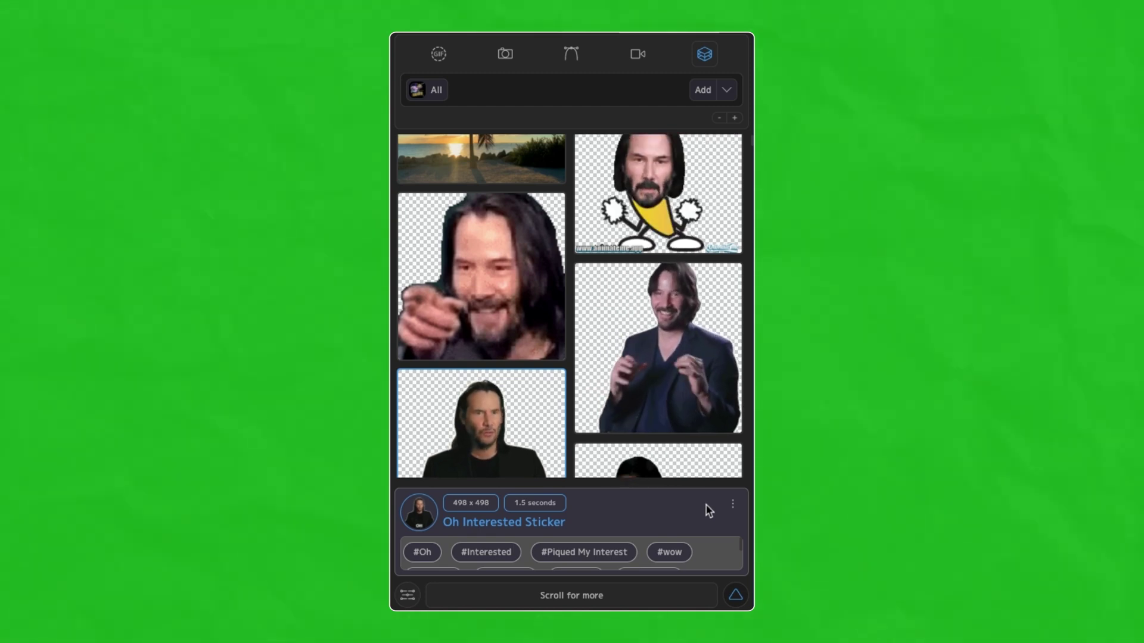
left_click(734, 506)
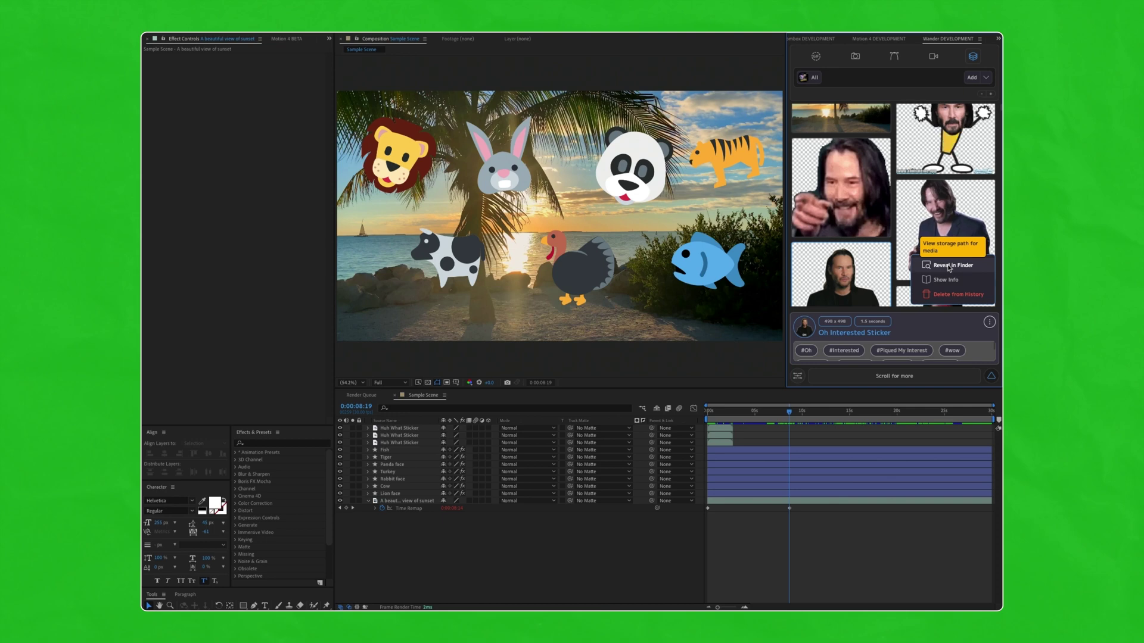
left_click(665, 409)
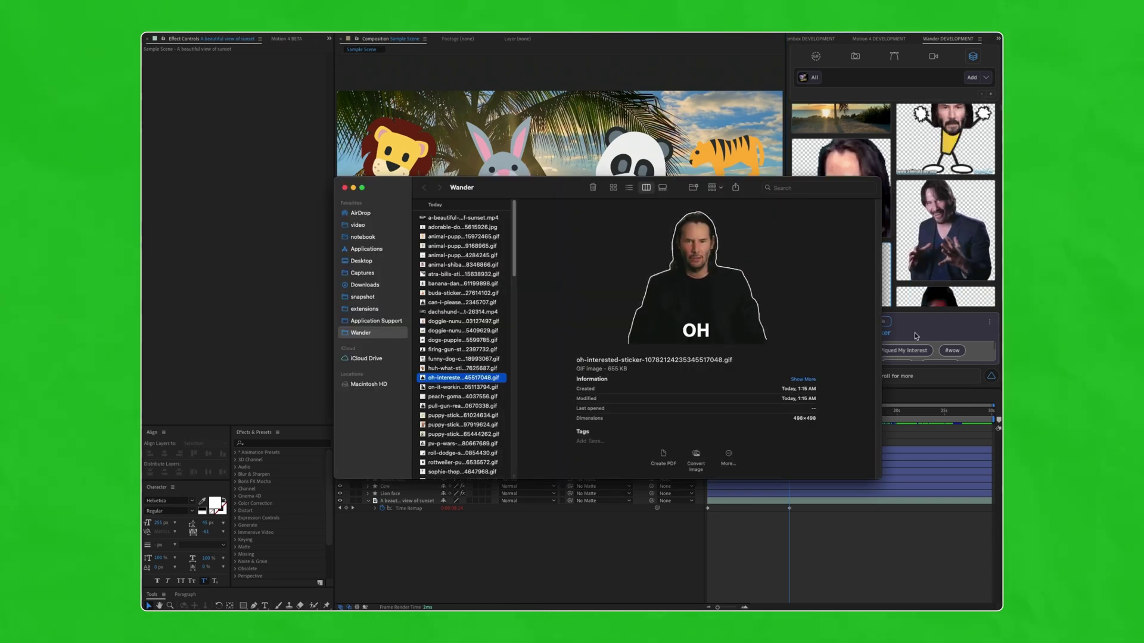
Return to After Effects and delete the On It Working On It sticker from history
left_click(939, 310)
left_click(946, 230)
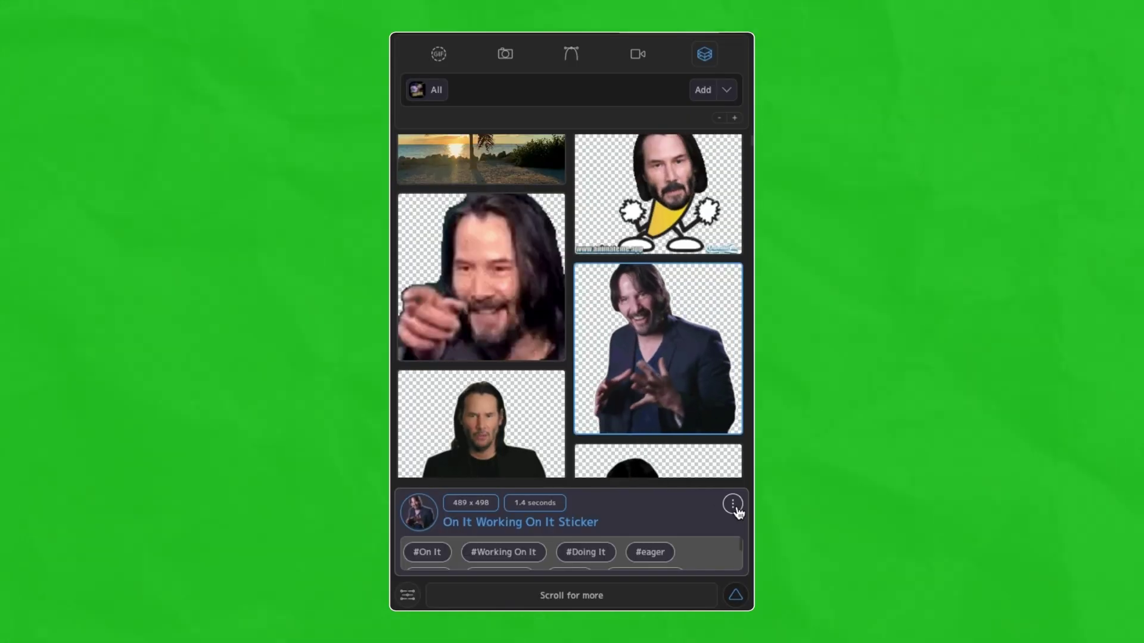
left_click(733, 505)
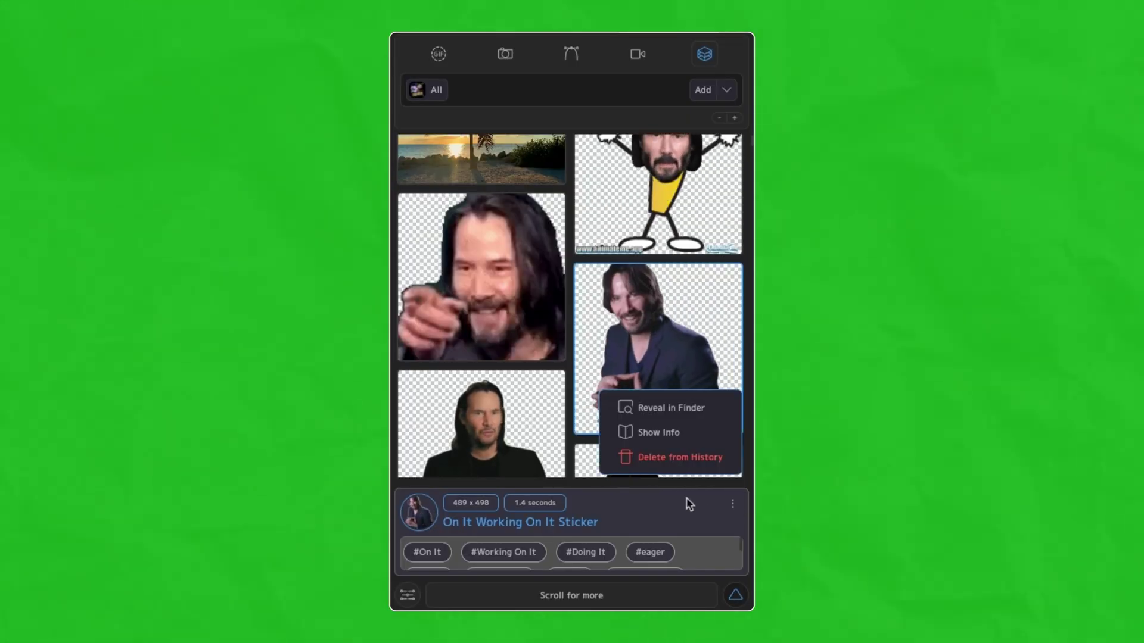
left_click(655, 457)
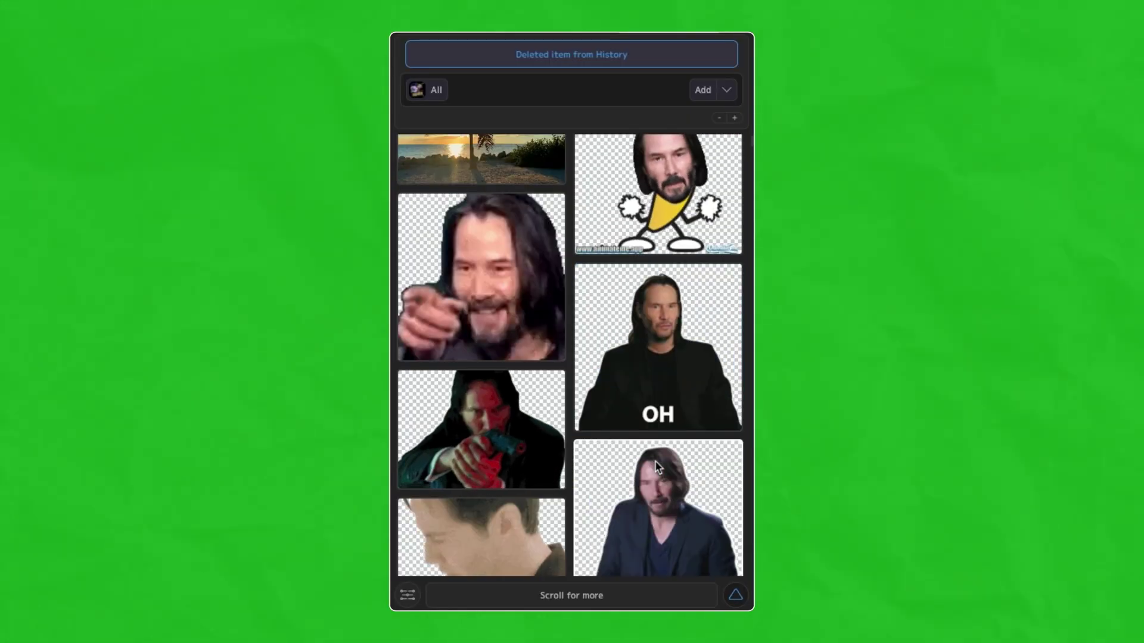
Delete the Banana Dance sticker from history
left_click(585, 211)
left_click(731, 504)
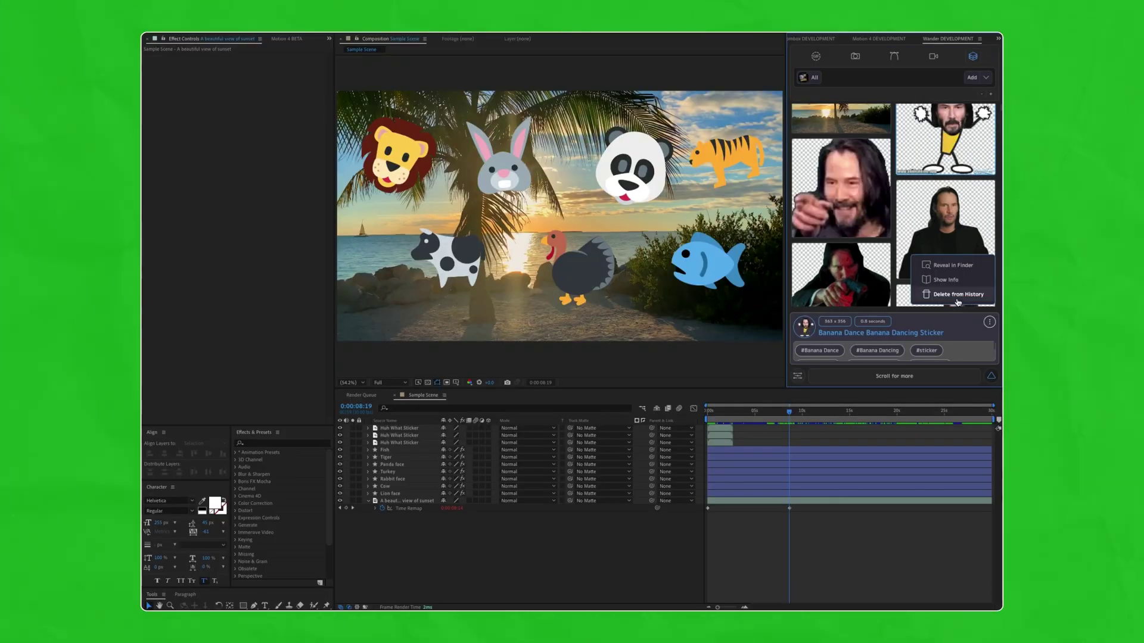
left_click(656, 458)
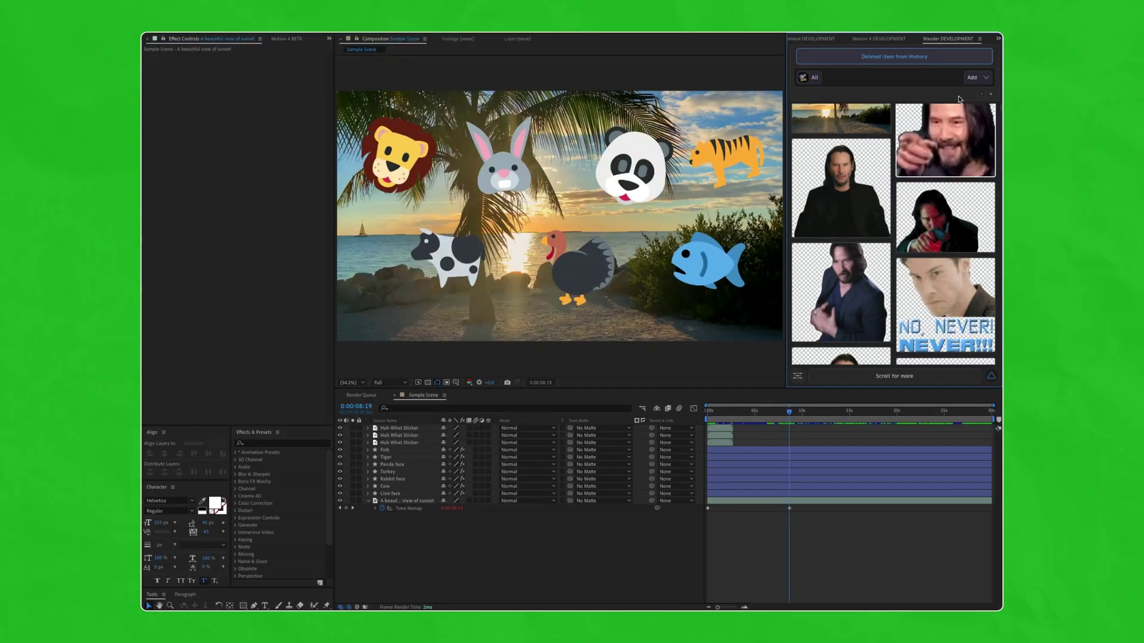
scroll(959, 99, "down", 3)
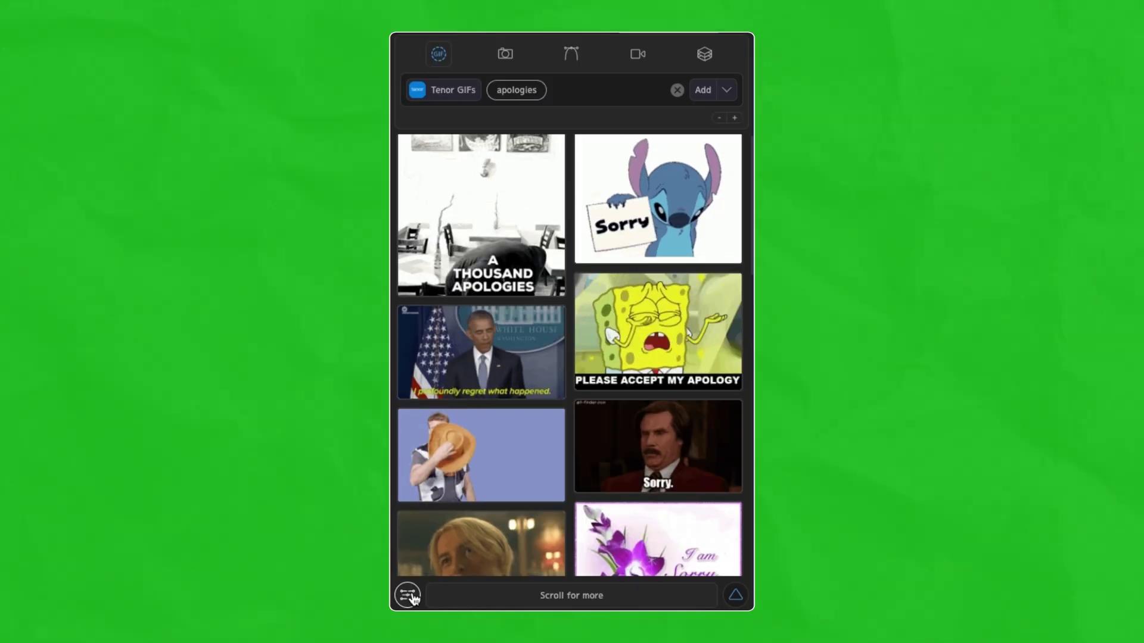
Open Wander's Storage settings to review file management, with Relative import on
left_click(406, 592)
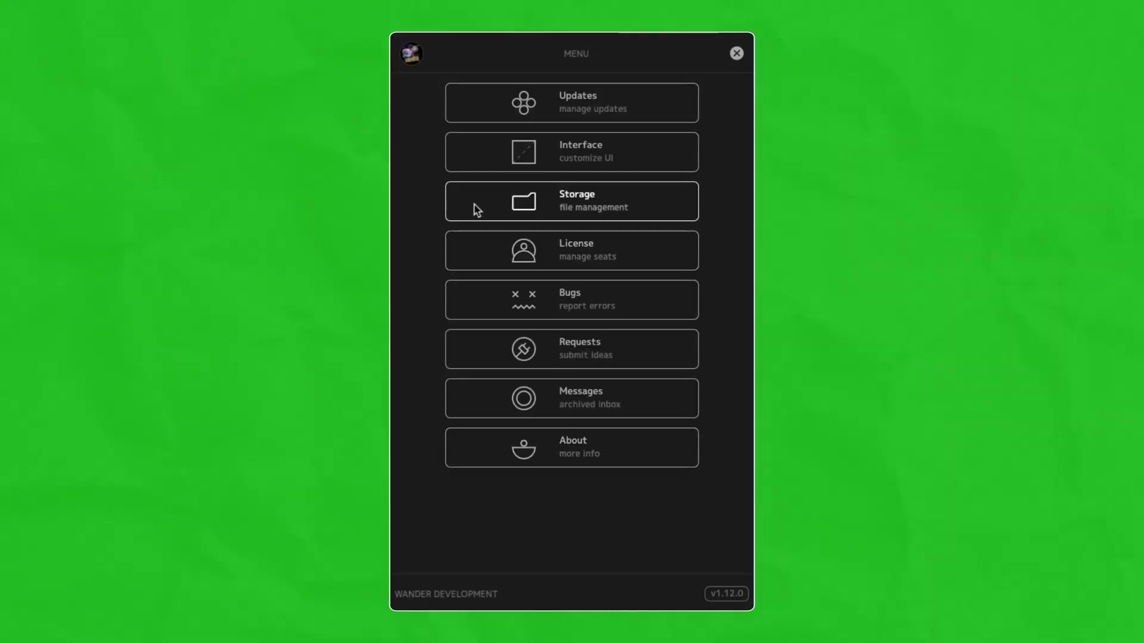
left_click(618, 207)
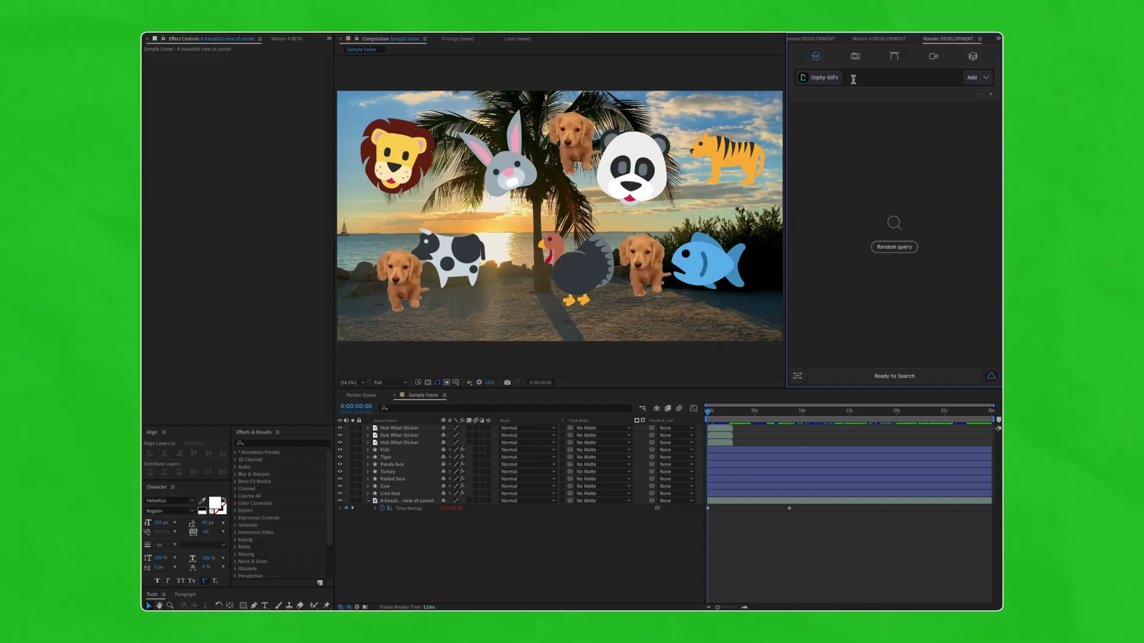
Search Giphy for 'easier', set thumbnails to Zoom Max, and open Interface settings
type("sier")
key("Return")
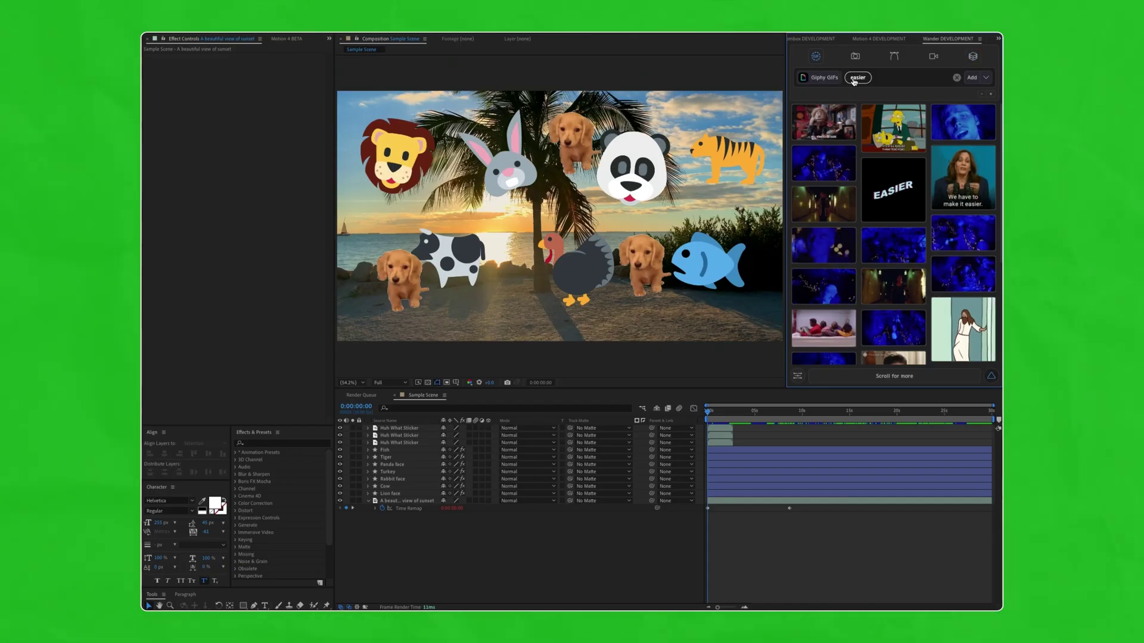
left_click(824, 77)
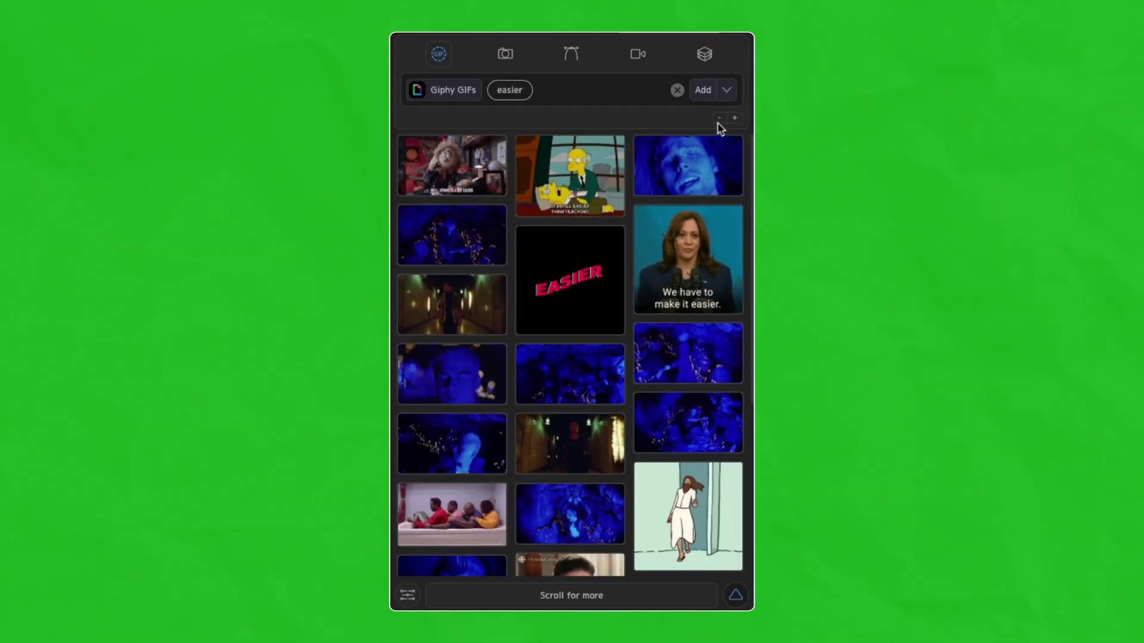
left_click(735, 117)
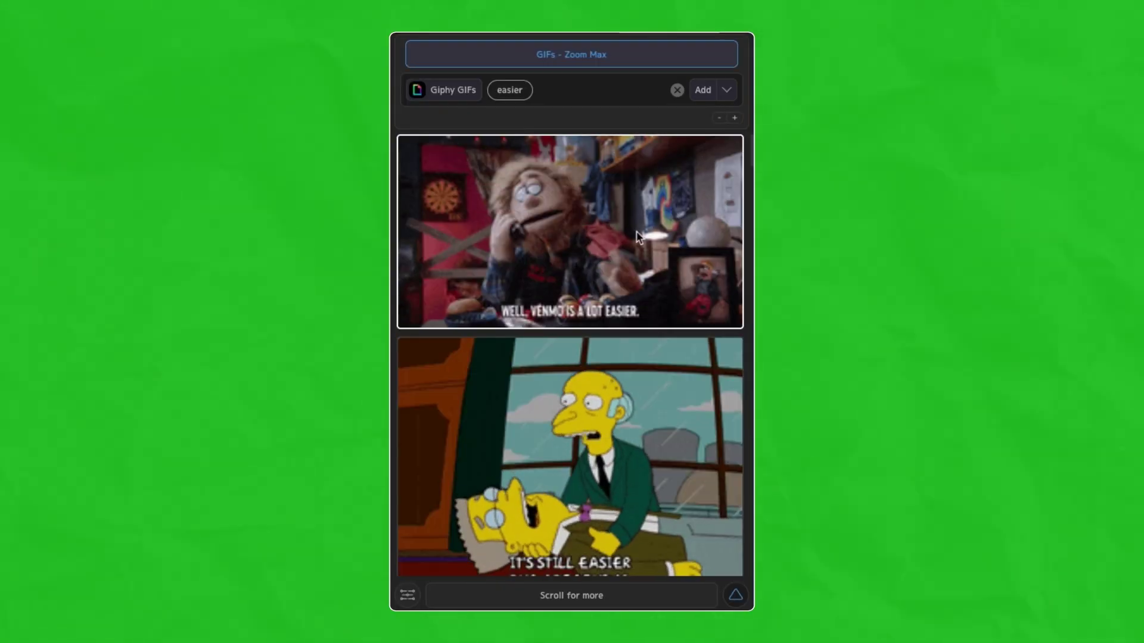
left_click(408, 594)
left_click(585, 158)
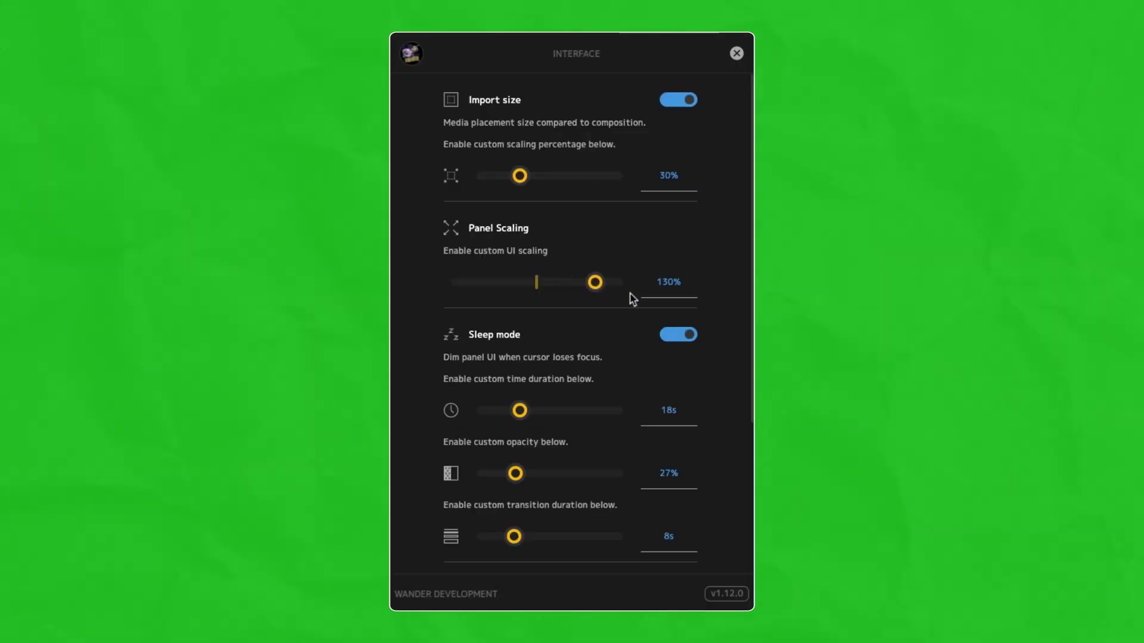
Scale the Wander panel up, then shrink the GIF thumbnails to four columns
left_click_drag(644, 300, 647, 298)
left_click(729, 64)
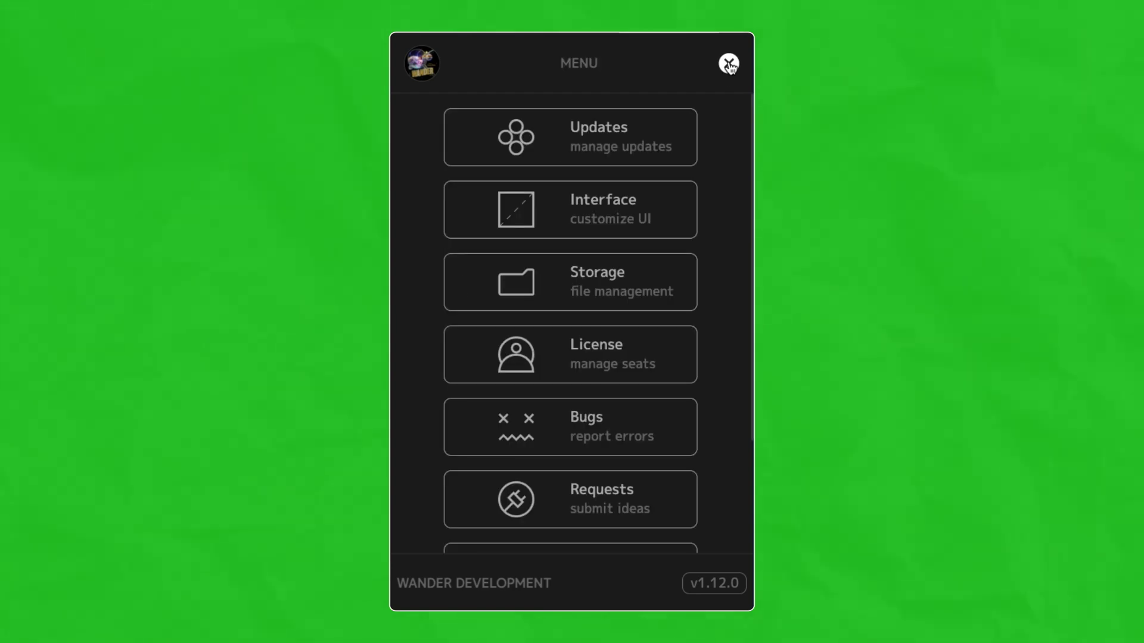
left_click(729, 64)
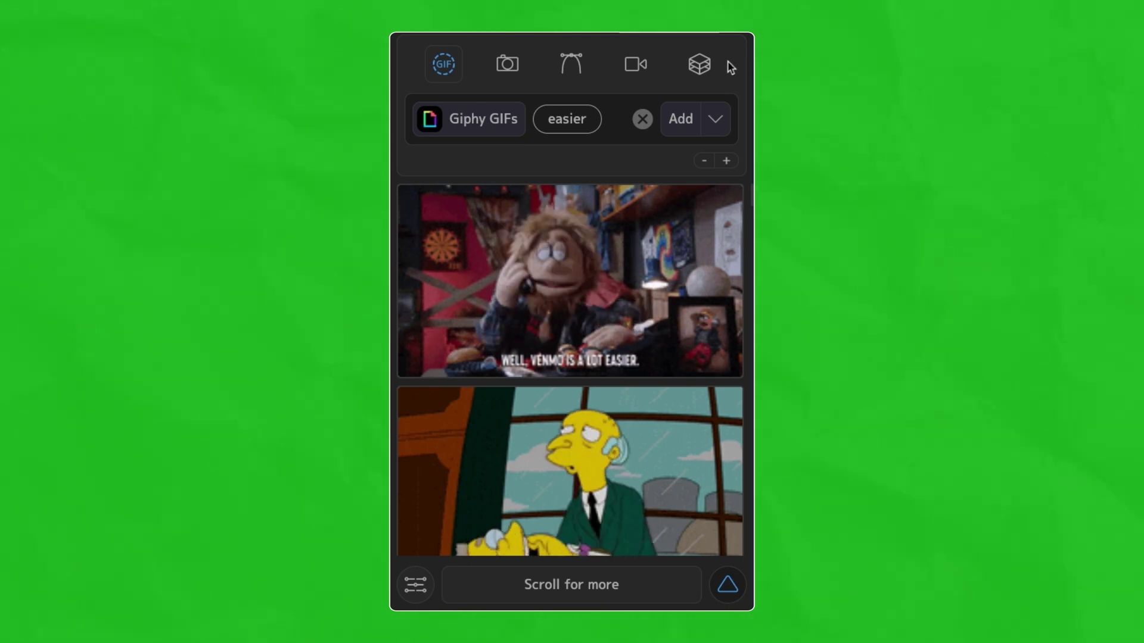
left_click(704, 161)
left_click(704, 161)
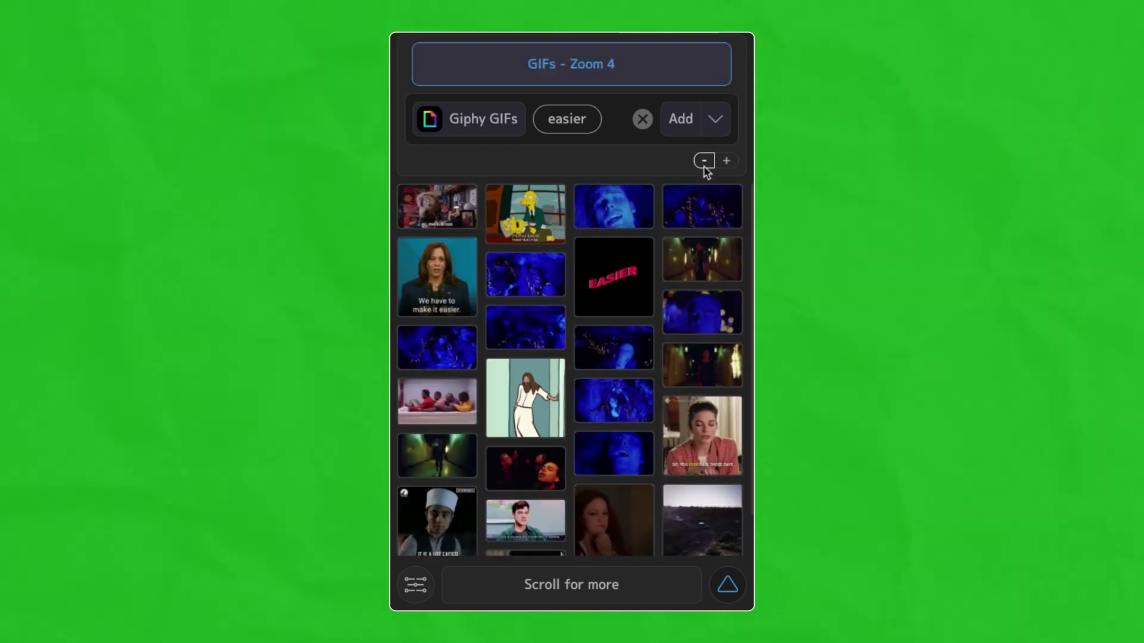
Reduce Panel Scaling to 50% in Interface settings and return to the results
left_click(415, 584)
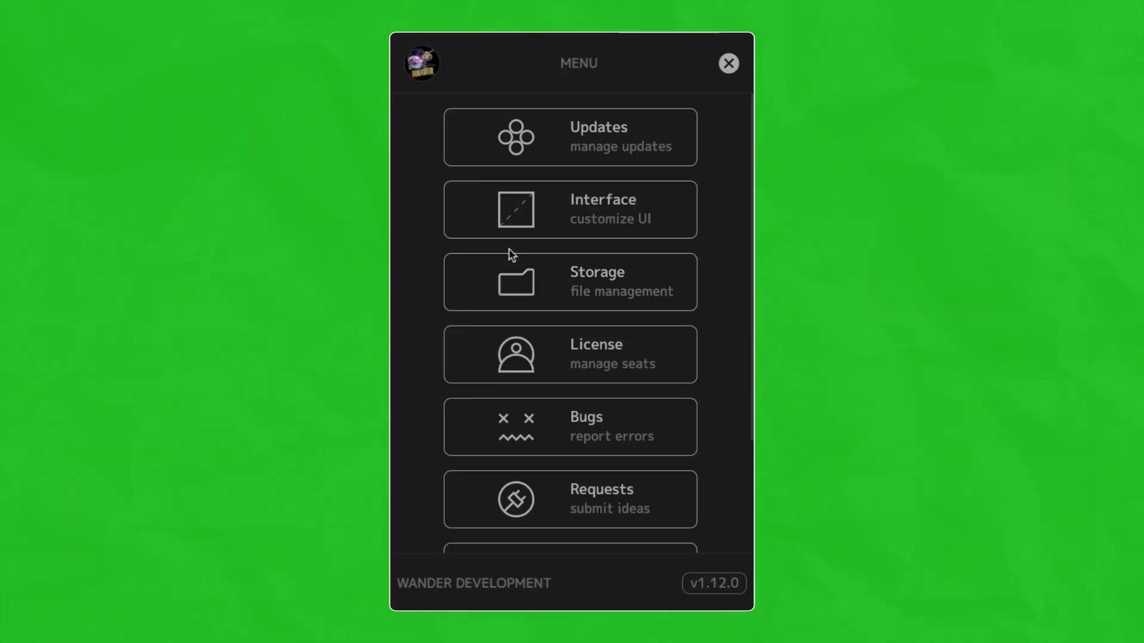
left_click(554, 234)
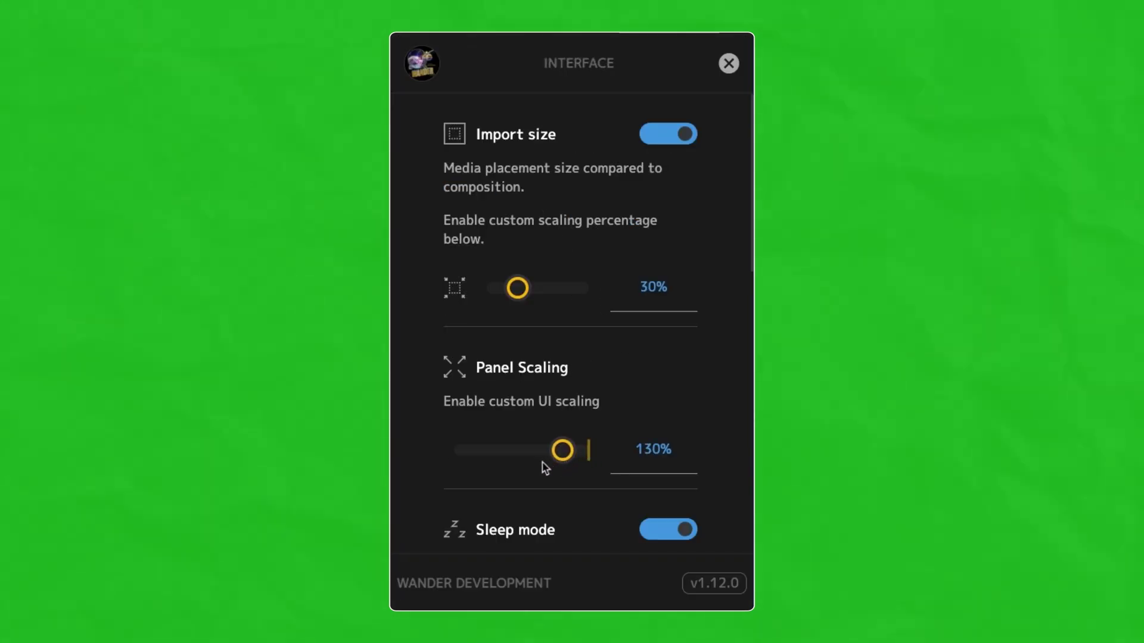
left_click_drag(529, 467, 527, 466)
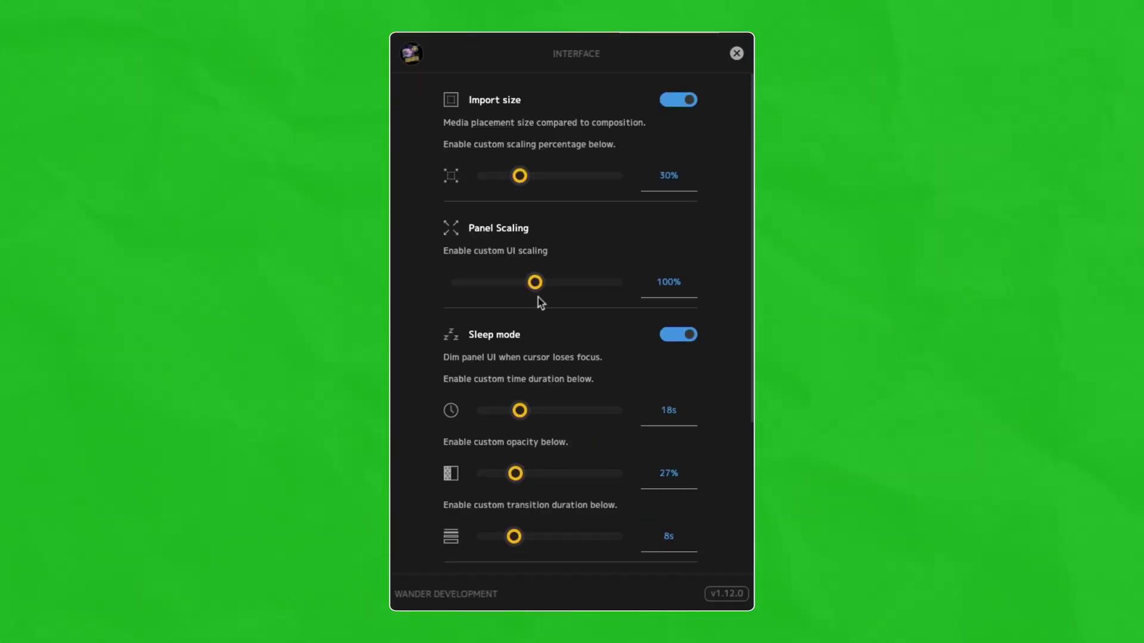
left_click_drag(465, 285, 459, 285)
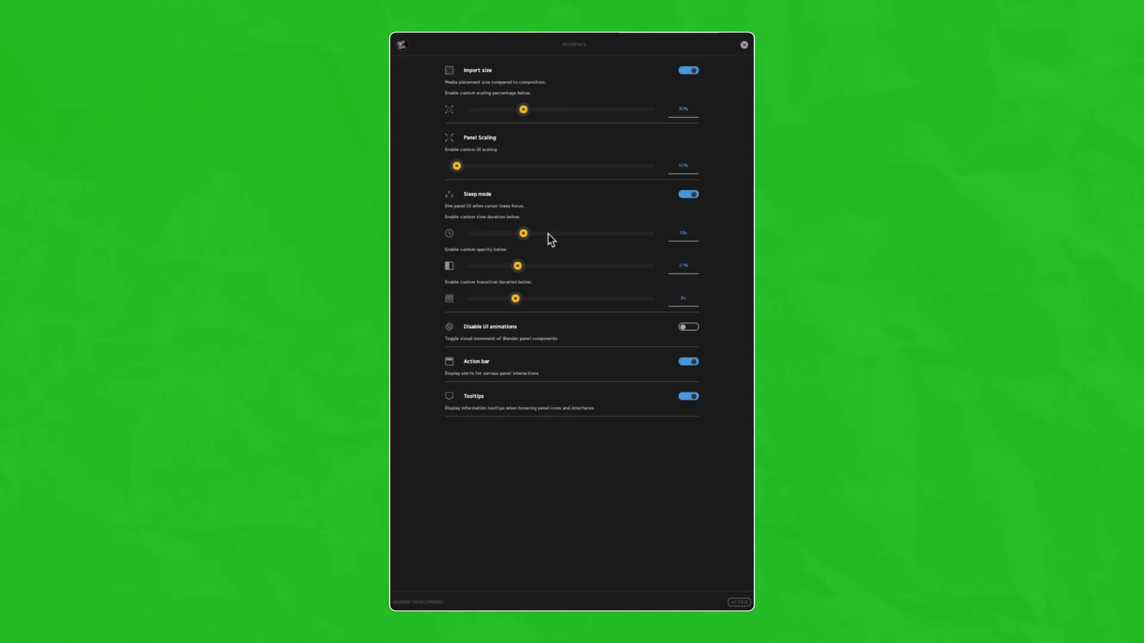
left_click(744, 47)
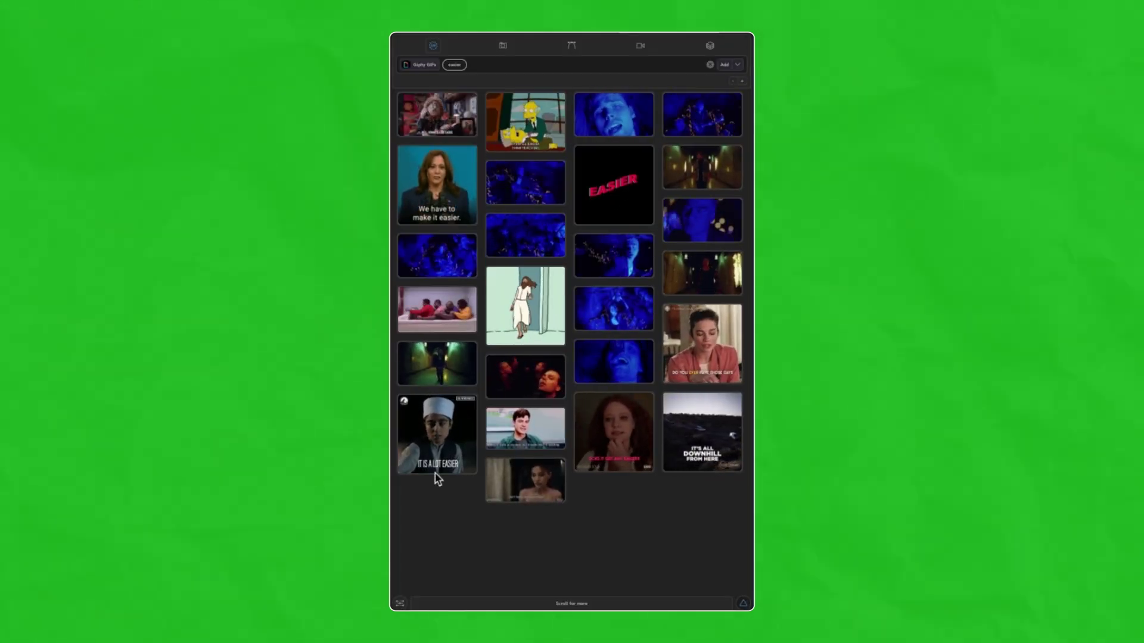
Restore Panel Scaling to 100% and go back to the 'easier' GIF results
left_click(400, 603)
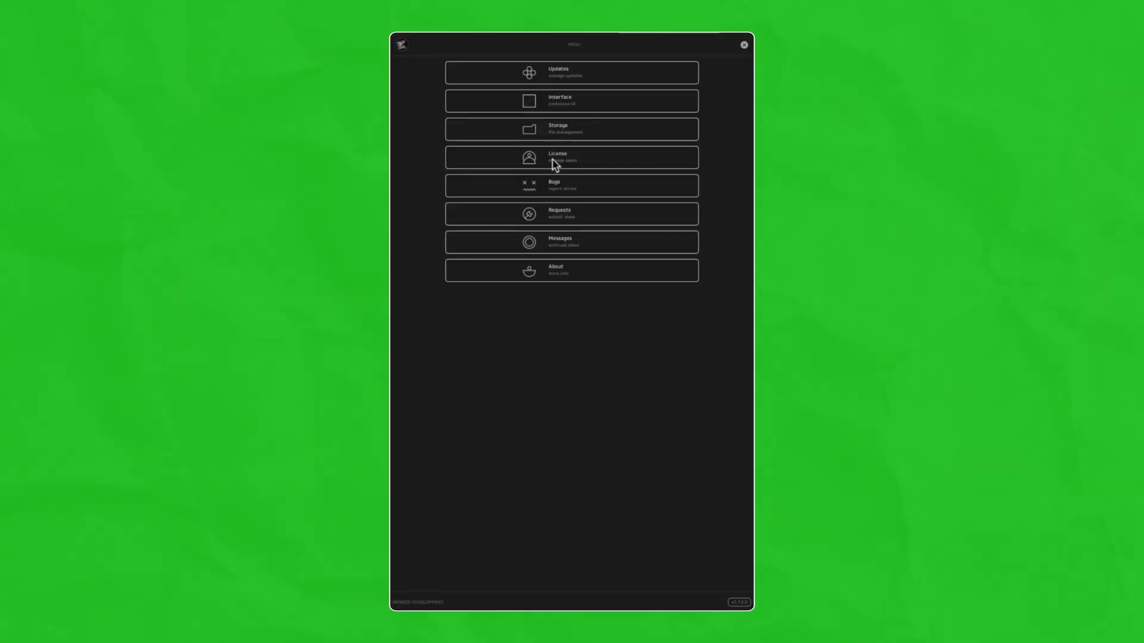
left_click(571, 112)
left_click_drag(507, 168, 546, 168)
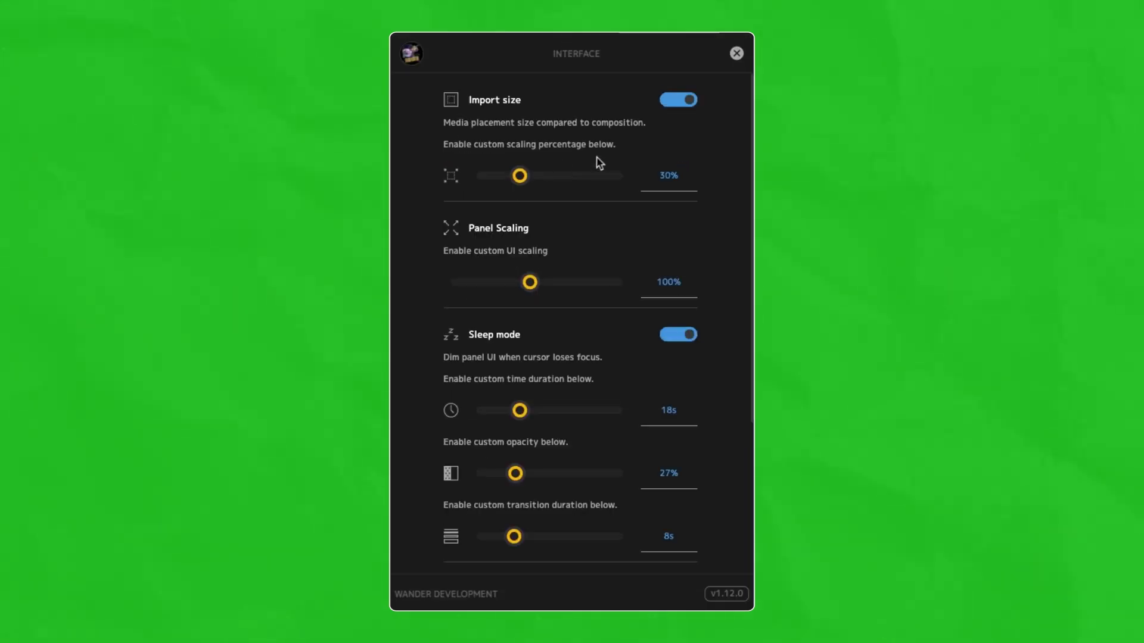
left_click(737, 55)
left_click(736, 53)
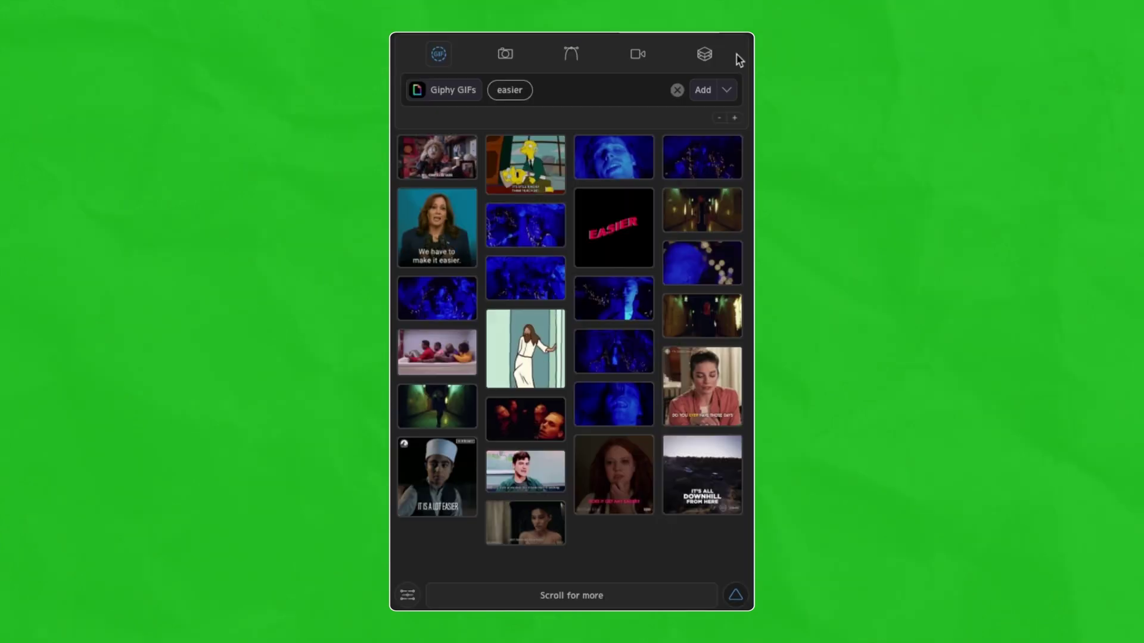